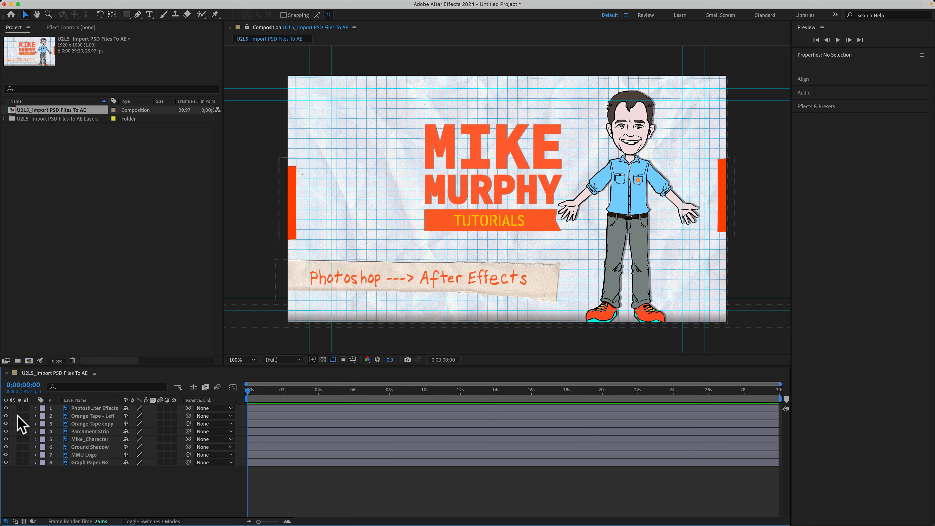
# - Check the imported Photoshop layers in the timeline by selecting a few, hiding all eight and showing them again
pyautogui.click(86, 408)
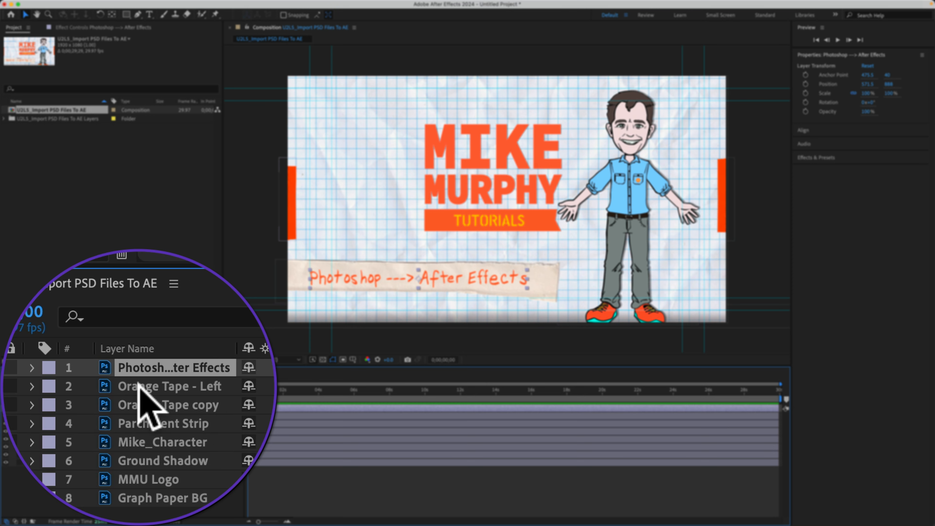
pyautogui.click(85, 415)
pyautogui.click(85, 424)
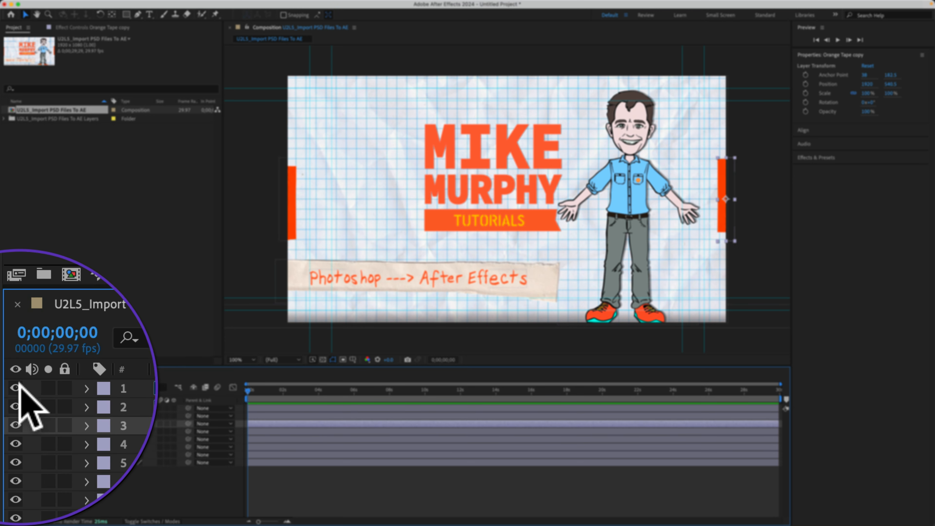
pyautogui.moveTo(15, 408); pyautogui.dragTo(15, 465)
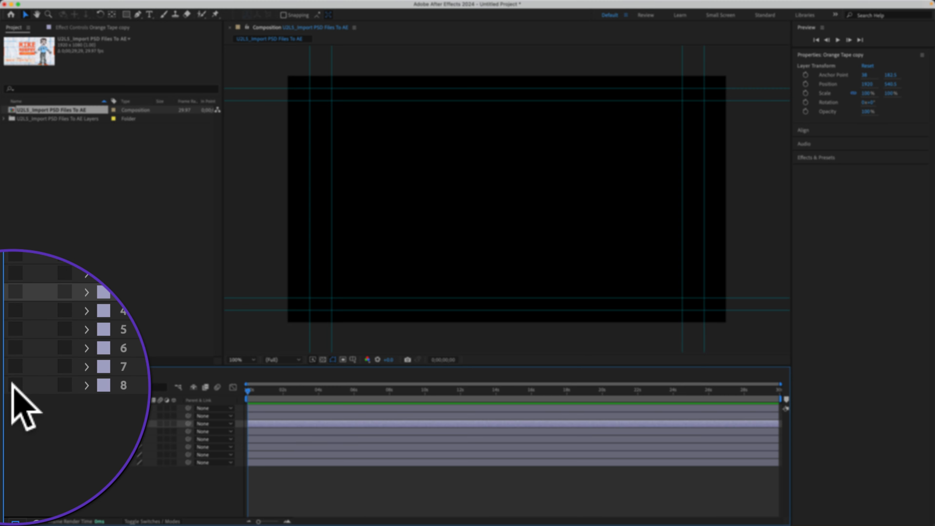
pyautogui.moveTo(7, 412); pyautogui.dragTo(8, 405)
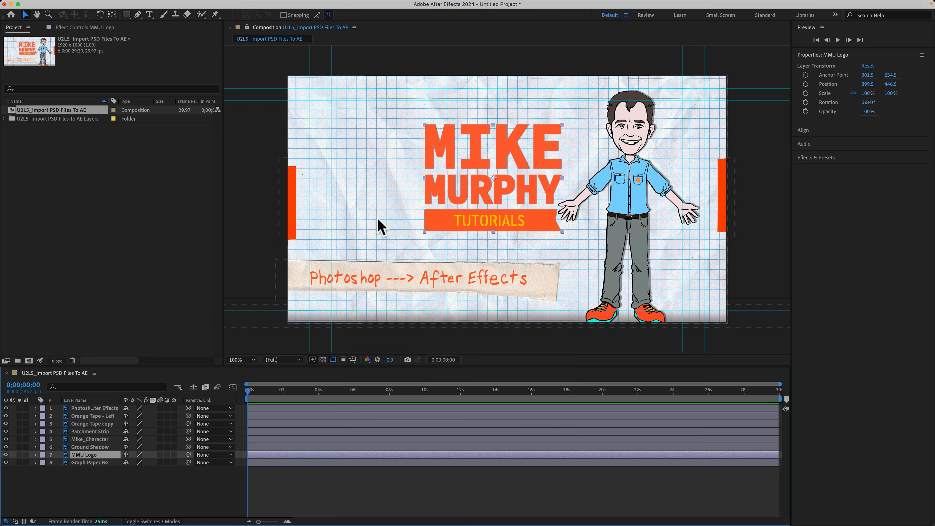
# - Set the label color of the MMU Logo layer to Fuchsia
pyautogui.click(43, 455)
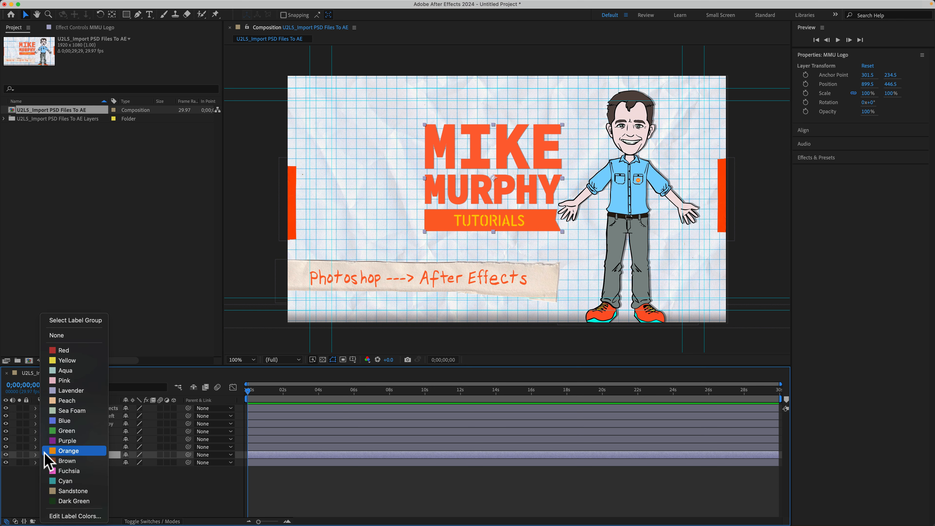
pyautogui.click(48, 475)
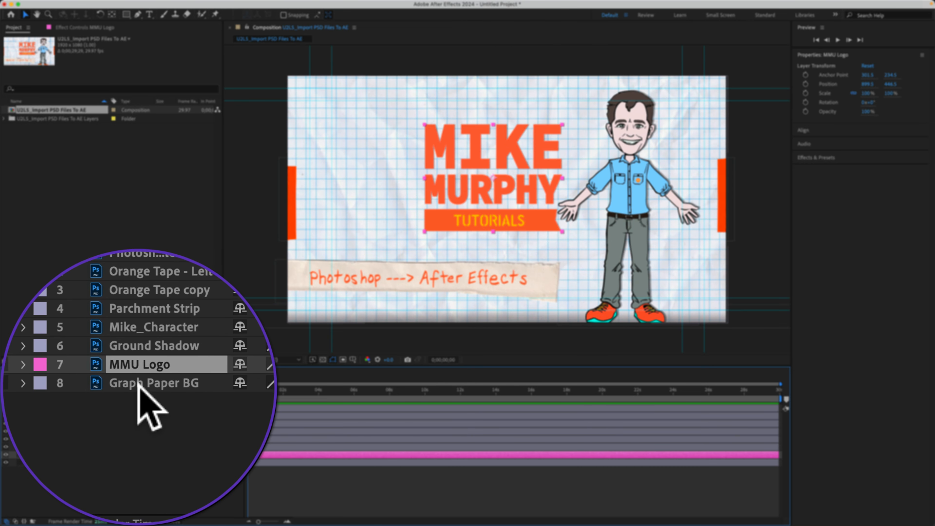
pyautogui.click(142, 392)
pyautogui.click(140, 384)
pyautogui.click(139, 383)
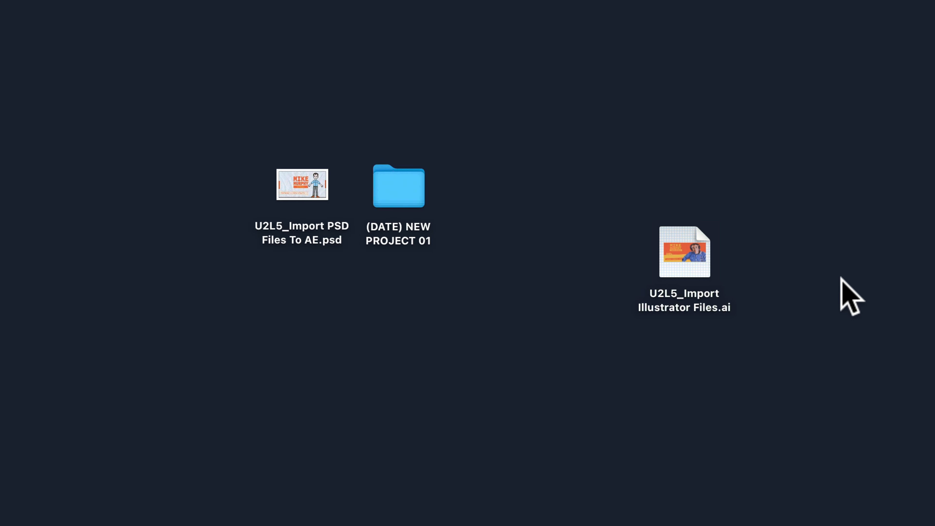
# - Switch to Illustrator with U2L5_Import Illustrator Files.ai and examine the items nested in Layer 1, from BUS to the orange background
pyautogui.click(691, 307)
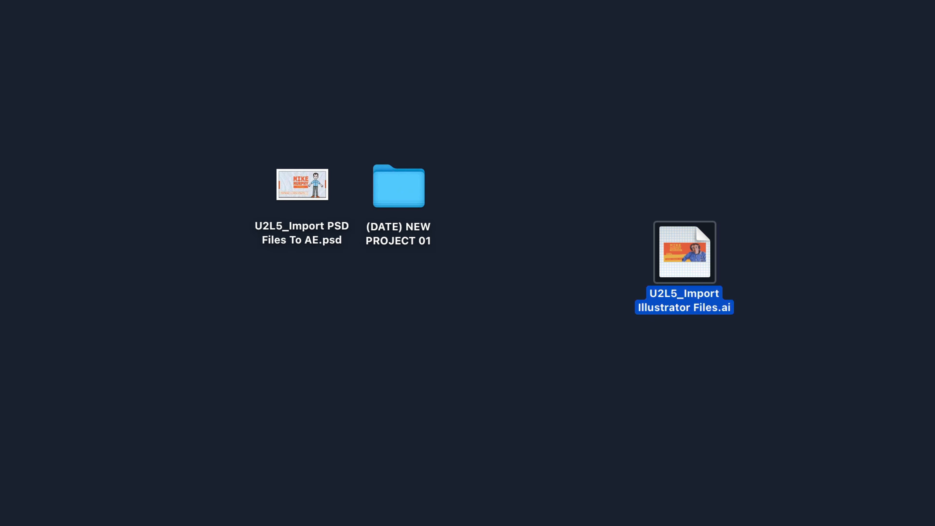
pyautogui.press('Escape')
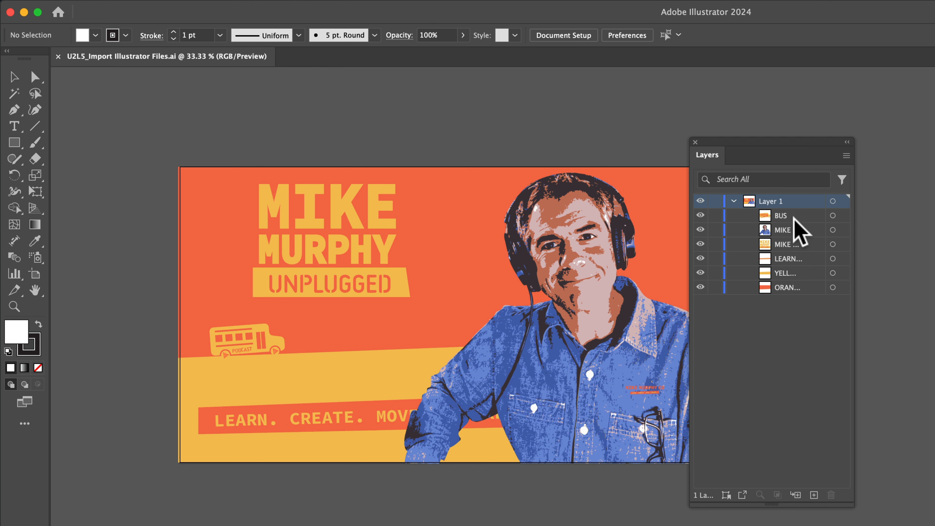
pyautogui.click(795, 219)
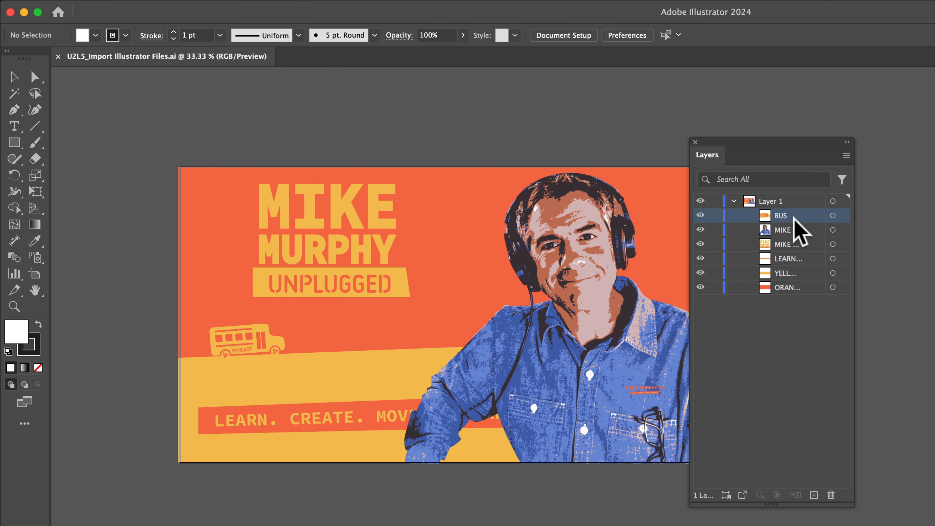
pyautogui.click(794, 287)
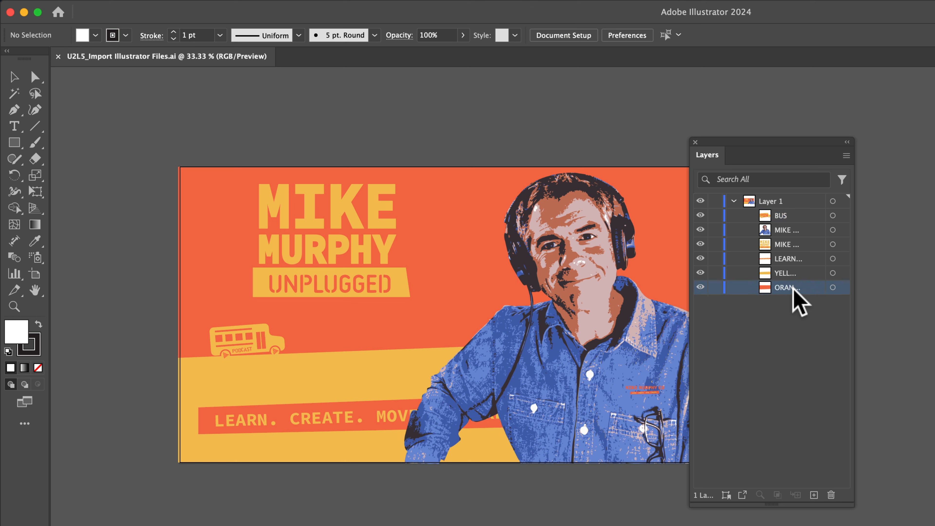
pyautogui.keyDown('shift'); pyautogui.click(791, 219); pyautogui.keyUp('shift')
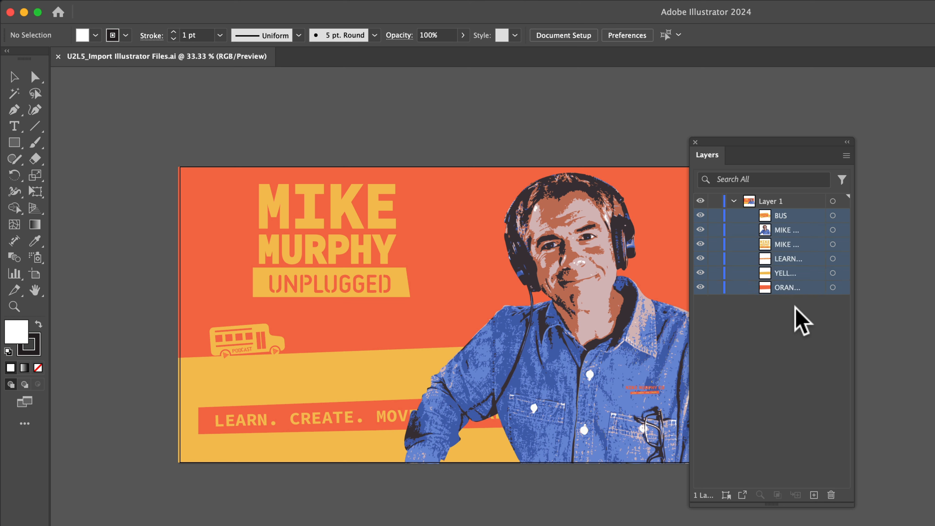
pyautogui.click(803, 321)
# - Release the contents of Layer 1 to separate layers using the Sequence option
pyautogui.click(777, 202)
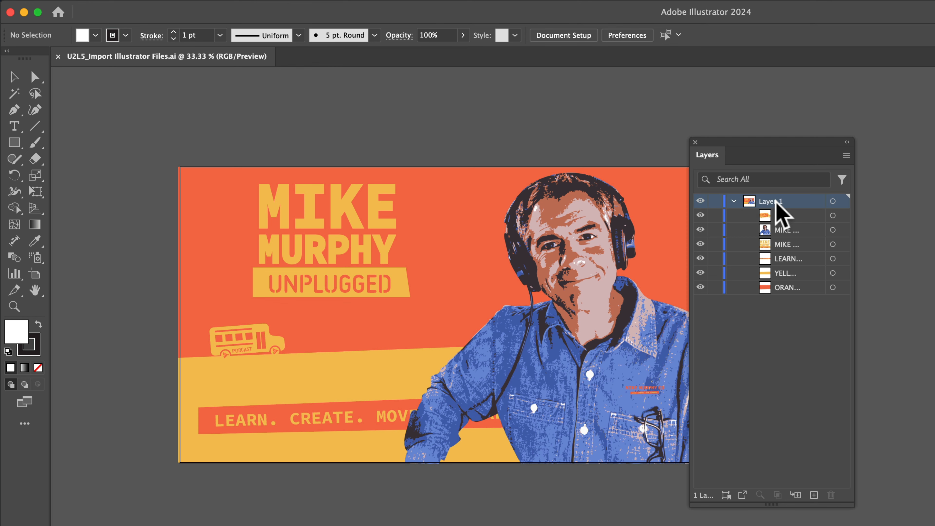
pyautogui.click(735, 201)
pyautogui.click(735, 201)
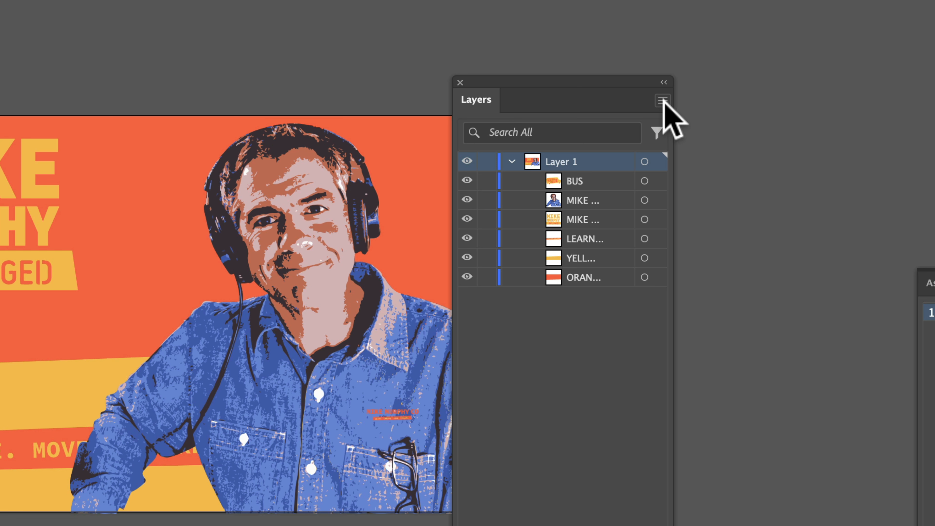
pyautogui.click(662, 100)
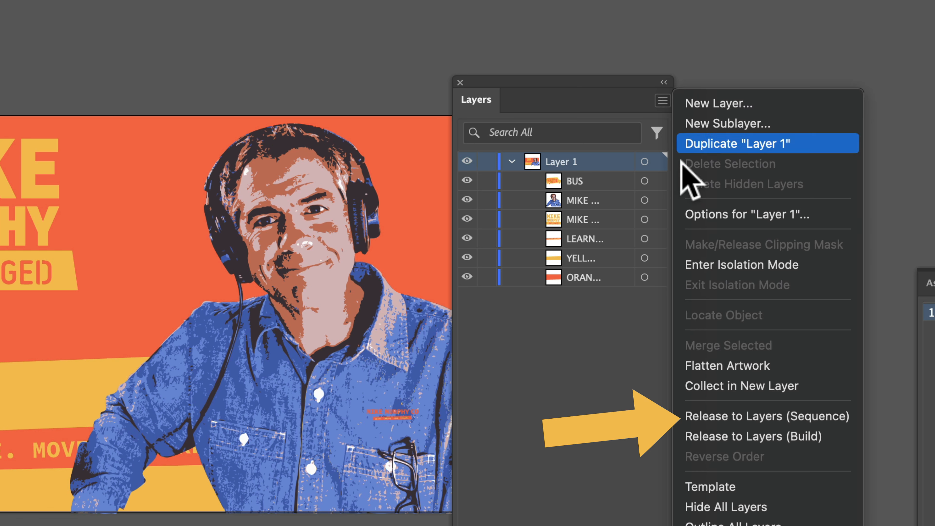
pyautogui.click(833, 416)
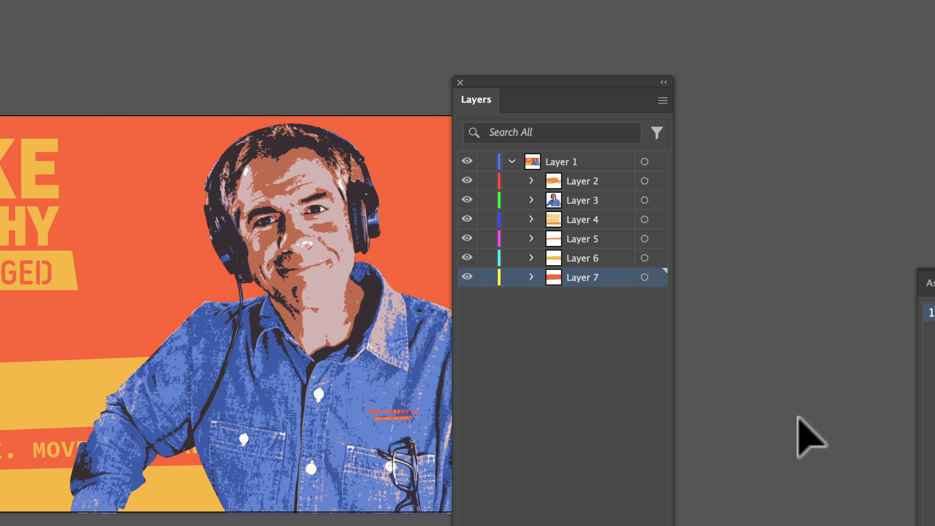
# - Move Layers 2 through 7 out of Layer 1 to the top level and delete the empty Layer 1
pyautogui.keyDown('shift'); pyautogui.click(584, 180); pyautogui.keyUp('shift')
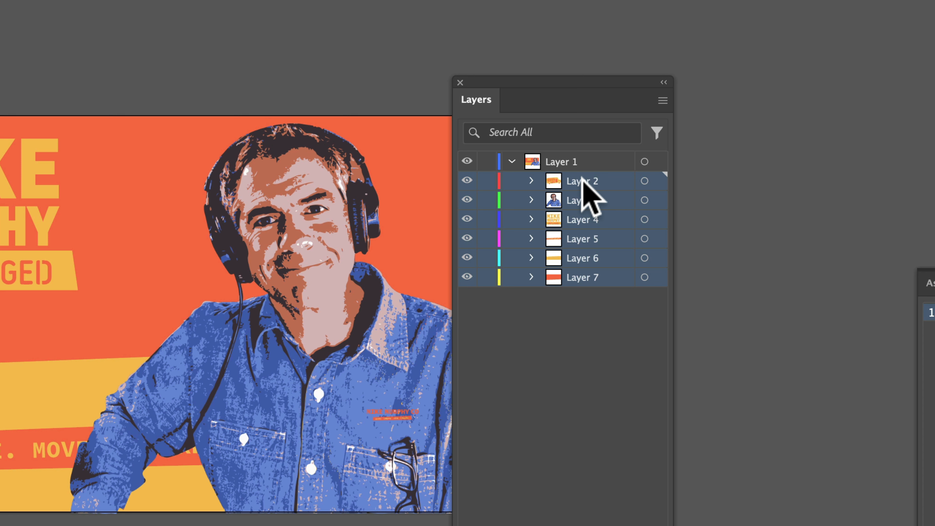
pyautogui.moveTo(582, 176); pyautogui.dragTo(559, 164)
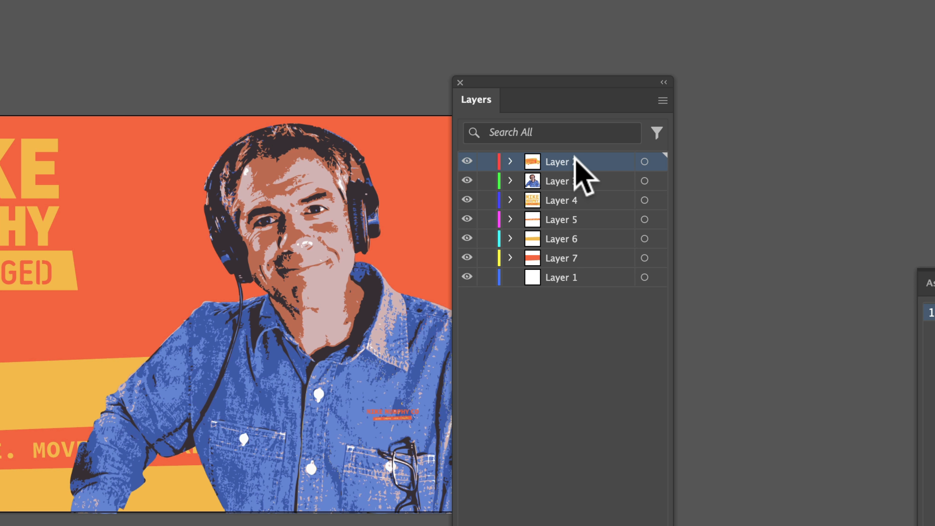
pyautogui.click(582, 279)
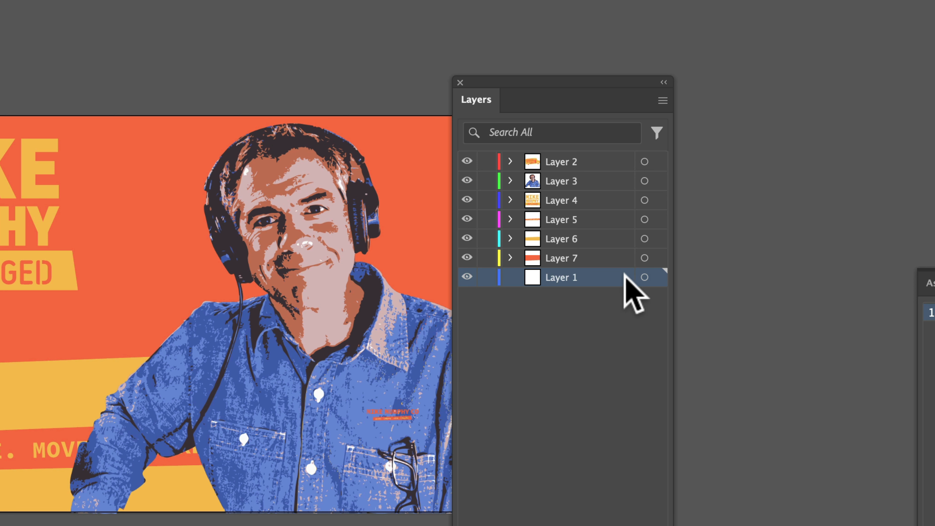
pyautogui.press('Delete')
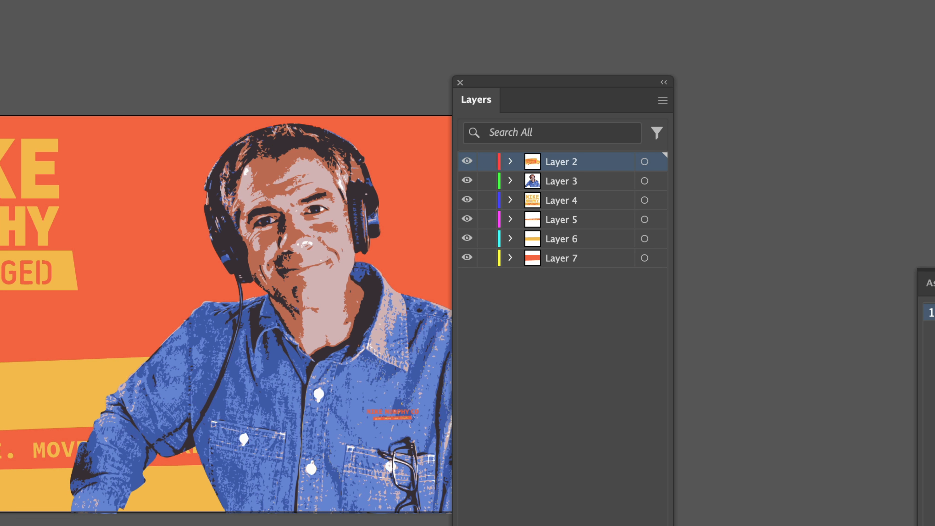
# - Rename Layers 2 through 5 as Bus, Mike Avatar, MMU Logo and LCMM
pyautogui.doubleClick(565, 166)
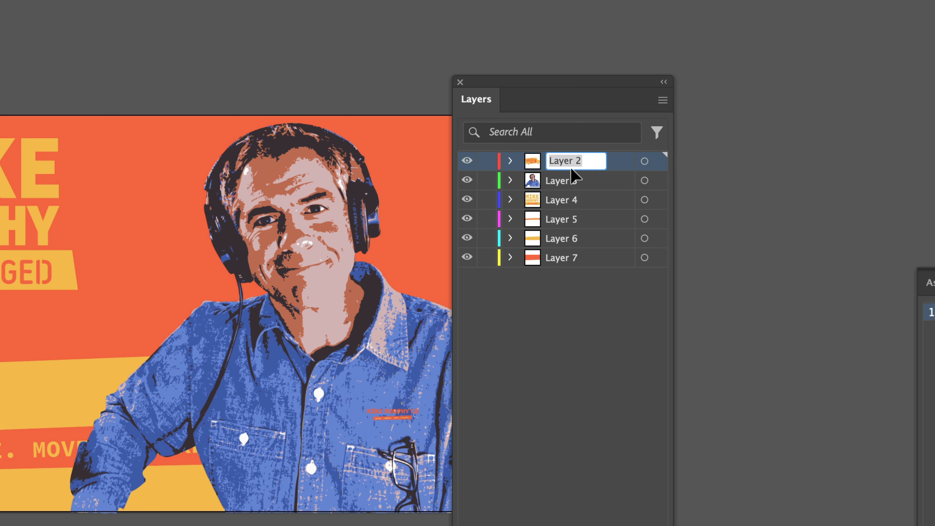
pyautogui.write('Bus')
pyautogui.press('Tab')
pyautogui.write('Mike Avatar')
pyautogui.click(559, 199)
pyautogui.doubleClick(562, 200)
pyautogui.write('MMU Logo')
pyautogui.press('Tab')
pyautogui.write('LCMF')
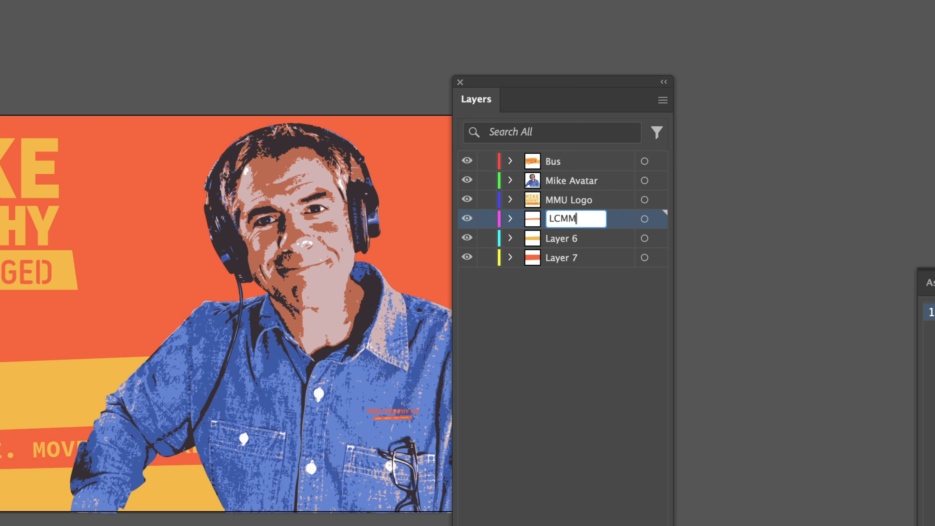
pyautogui.press('Tab')
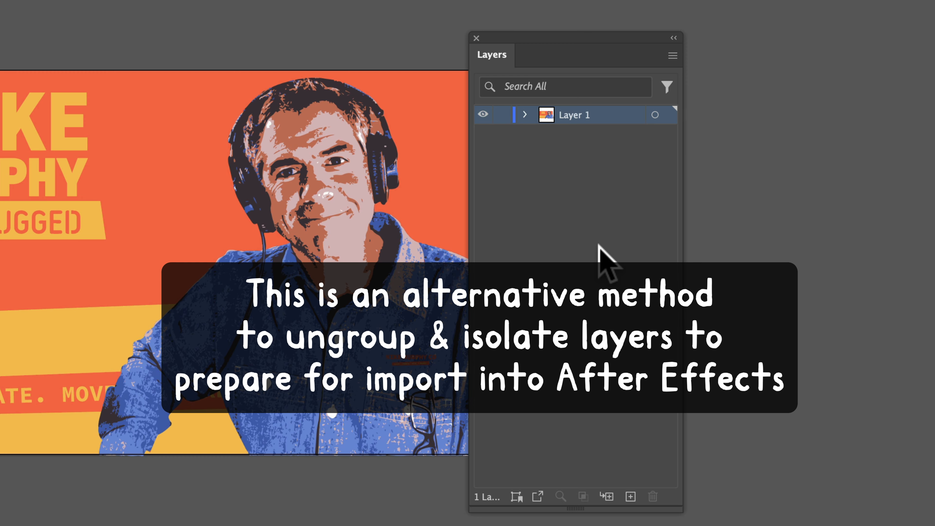
# - In the original single-layer version, create a new top-level layer above Layer 1 and move the BUS item into it
pyautogui.click(525, 108)
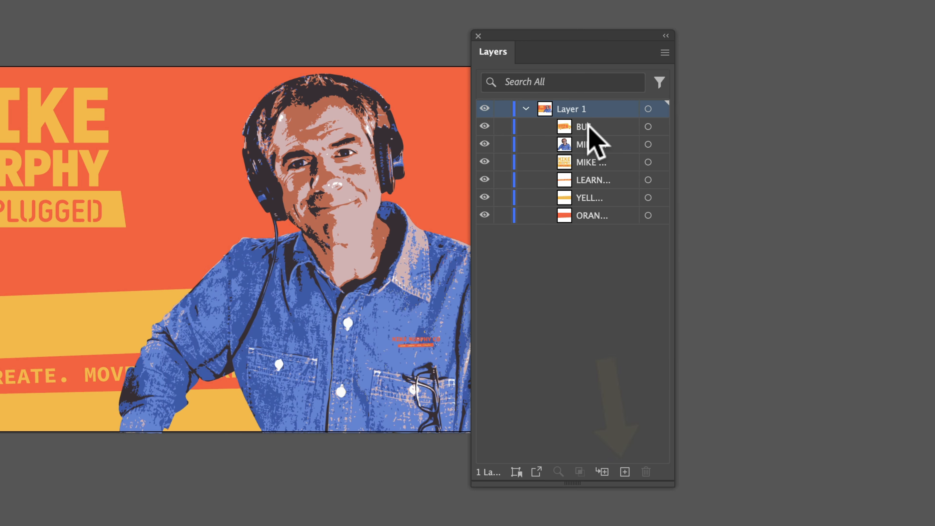
pyautogui.click(589, 127)
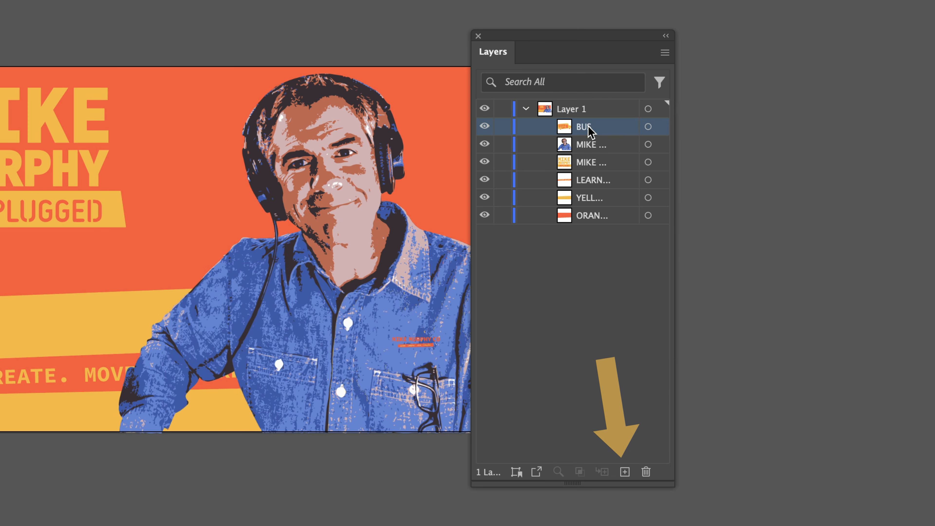
pyautogui.click(625, 472)
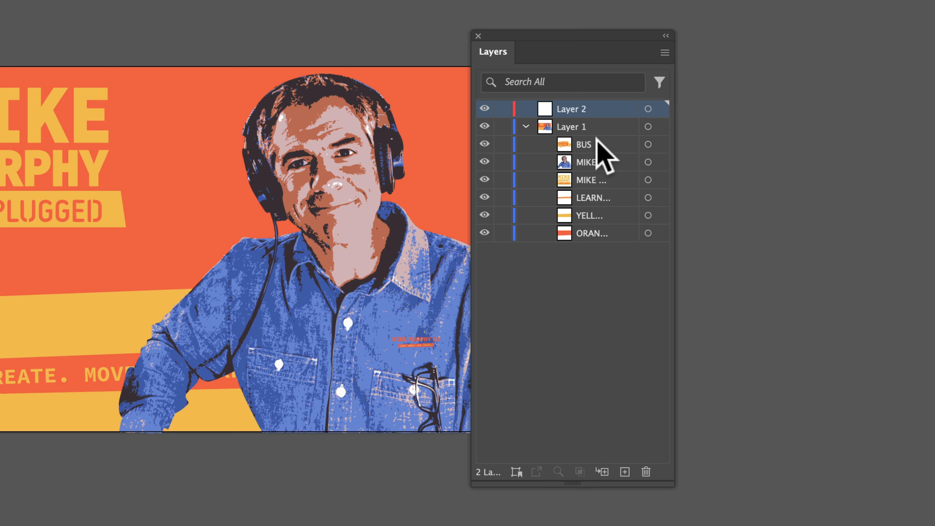
pyautogui.click(588, 148)
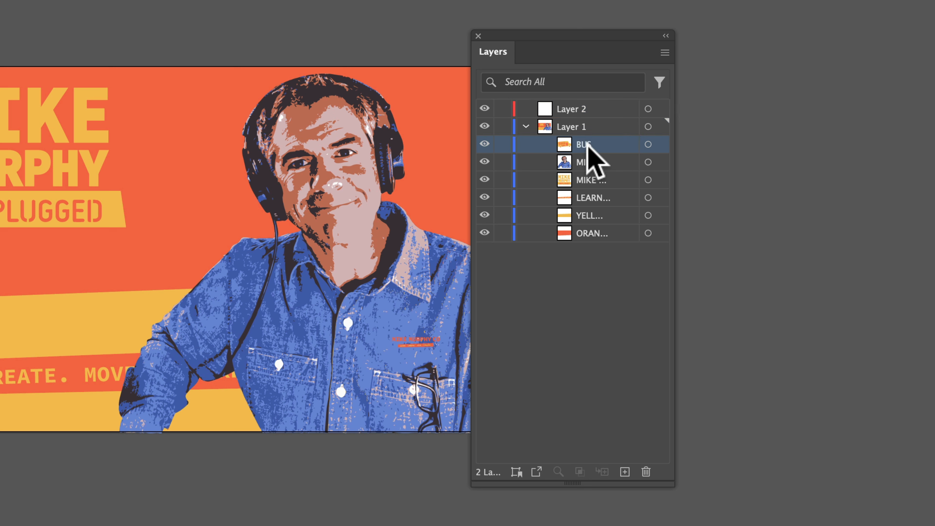
pyautogui.moveTo(589, 147); pyautogui.dragTo(569, 112)
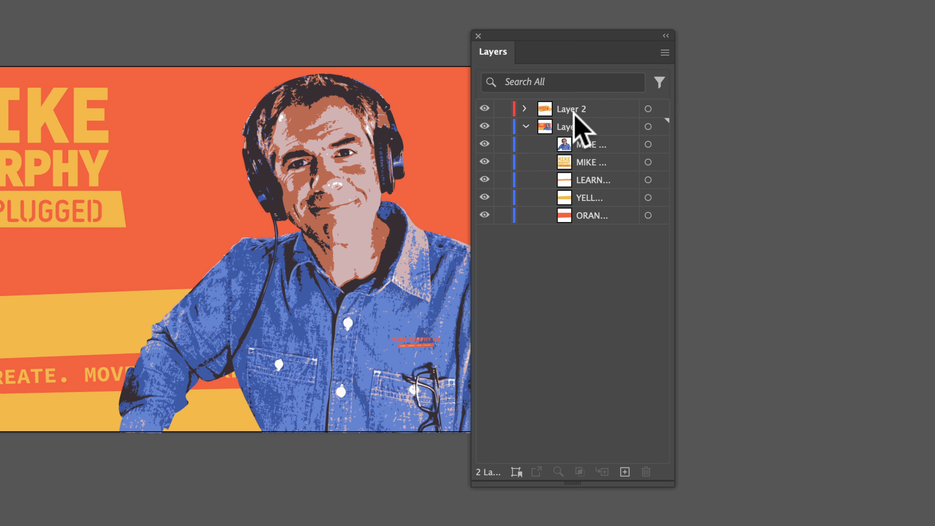
# - Create a new top-level layer each for the portrait and the logo artwork, and move both items out of Layer 1 into them
pyautogui.click(625, 473)
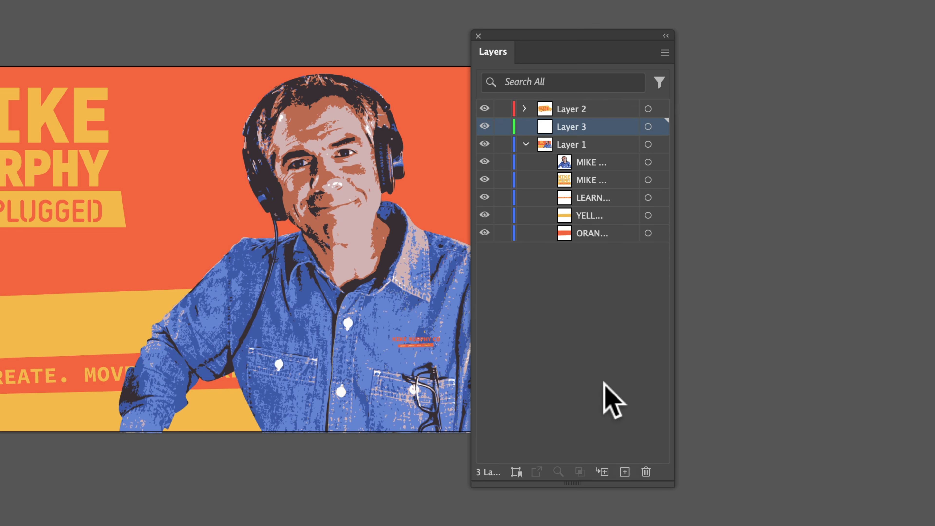
pyautogui.moveTo(592, 162); pyautogui.dragTo(570, 127)
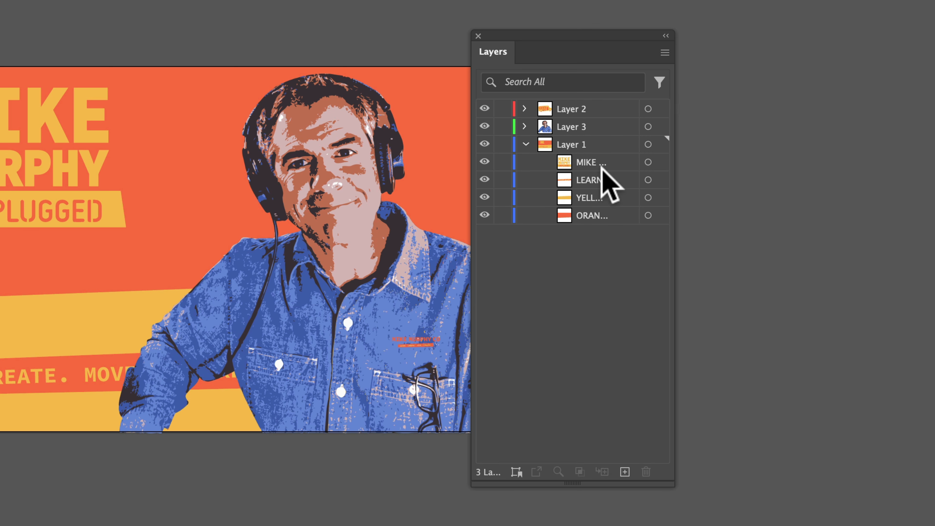
pyautogui.click(625, 472)
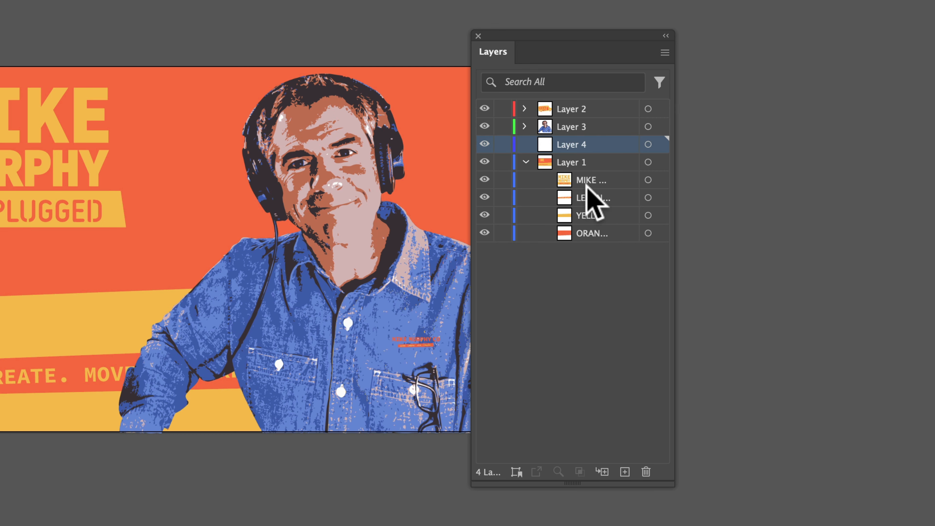
pyautogui.moveTo(586, 184); pyautogui.dragTo(576, 149)
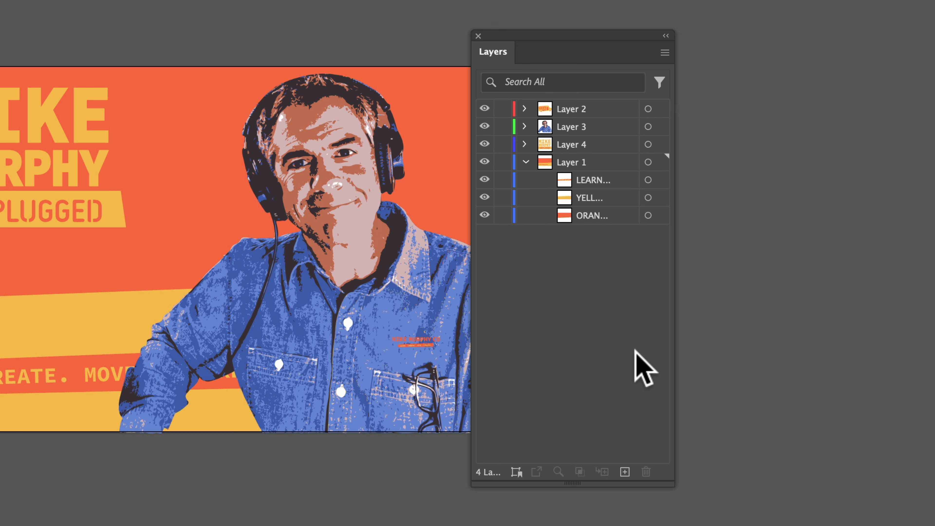
# - Create a new top-level layer each for the LEARN tagline and the yellow shape, and move both items out of Layer 1 into them
pyautogui.click(625, 472)
pyautogui.click(587, 192)
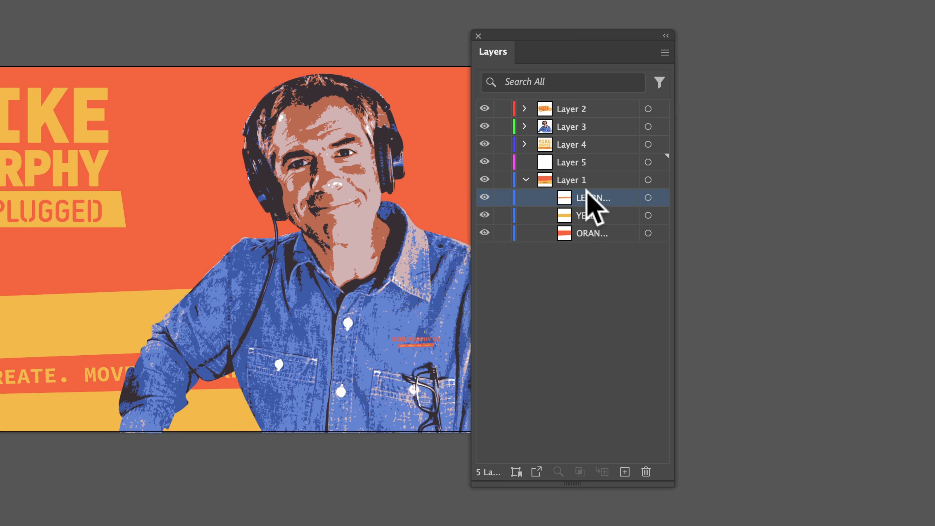
pyautogui.moveTo(587, 191); pyautogui.dragTo(577, 165)
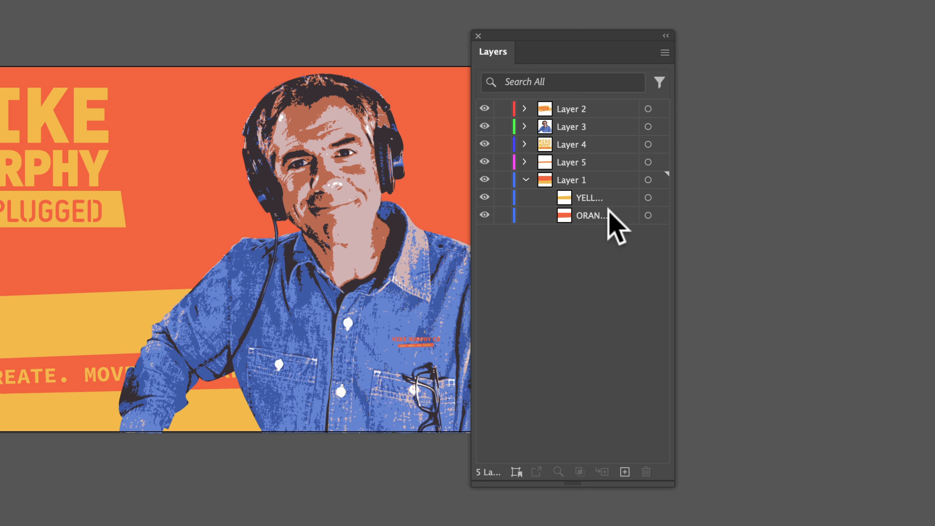
pyautogui.click(625, 472)
pyautogui.moveTo(599, 216); pyautogui.dragTo(591, 183)
# - Create a new top-level layer, move the orange shape out of Layer 1 into it, and delete the emptied Layer 1
pyautogui.click(625, 473)
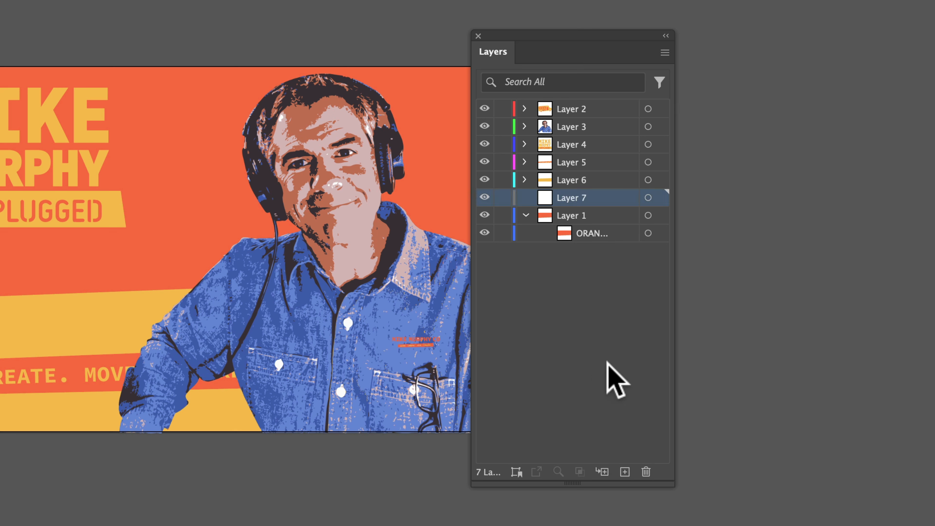
pyautogui.moveTo(610, 234); pyautogui.dragTo(586, 195)
pyautogui.click(527, 216)
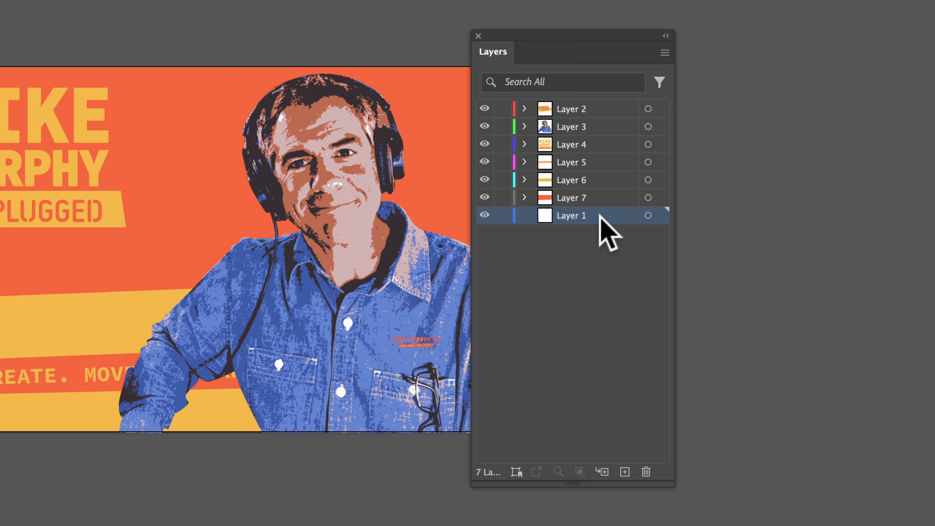
pyautogui.click(646, 472)
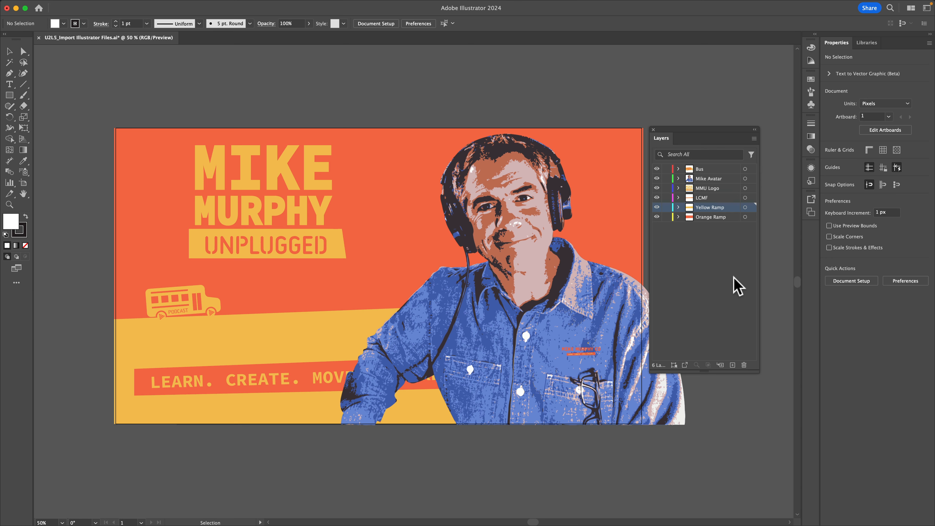
# - Save the document to the Desktop as Import Illustrator To AE in Adobe Illustrator (ai) format, keeping the default Illustrator options
pyautogui.moveTo(70, 8)
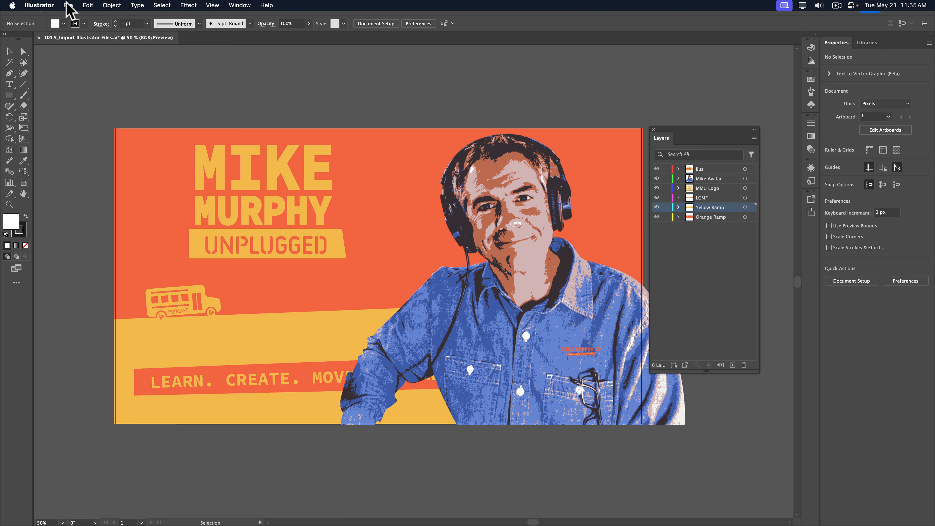
pyautogui.click(68, 5)
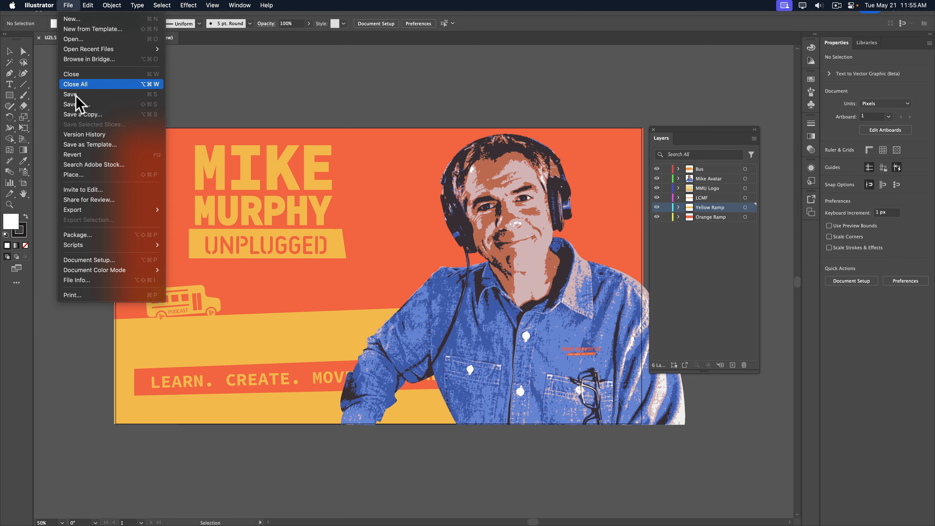
pyautogui.click(77, 105)
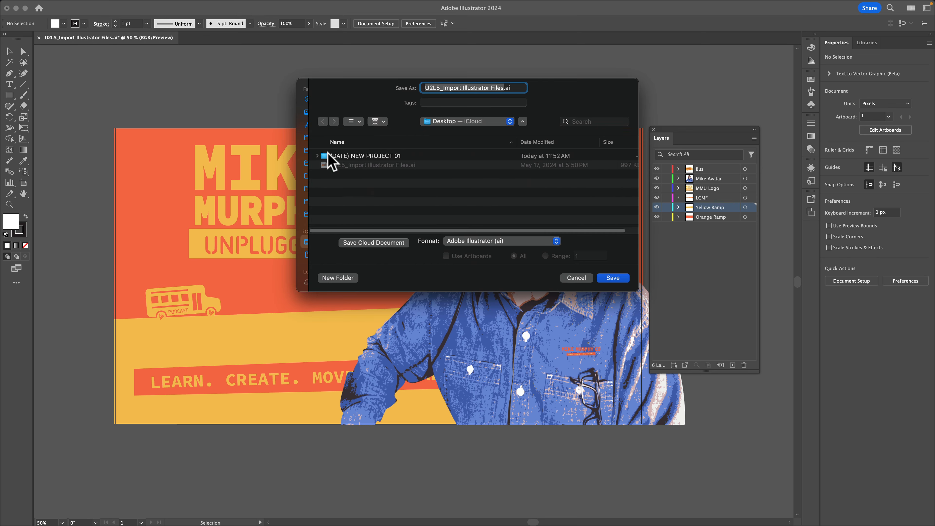
pyautogui.write('Import Illustrator To AE')
pyautogui.click(495, 242)
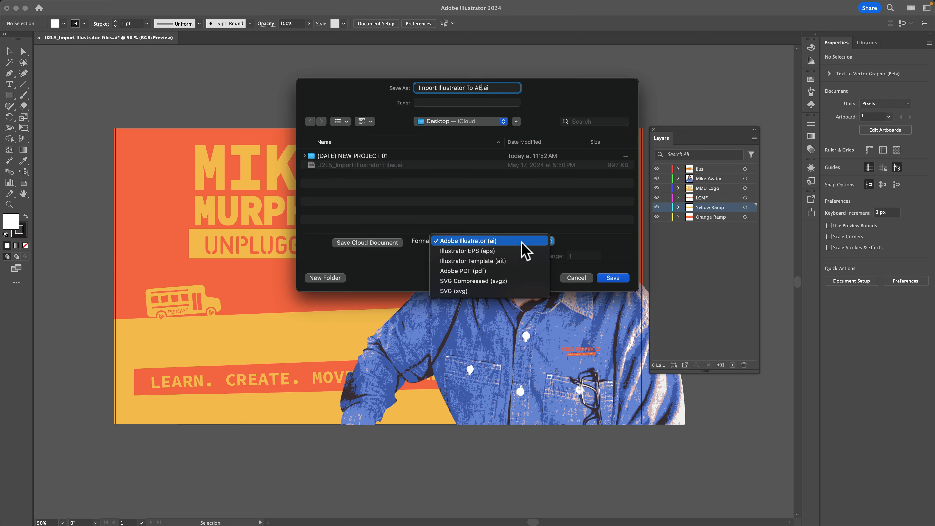
pyautogui.click(521, 242)
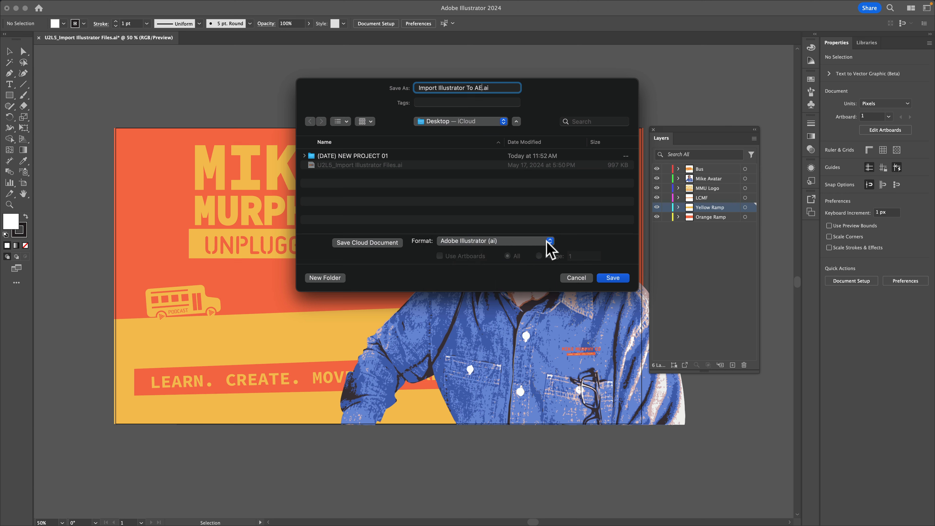
pyautogui.click(613, 278)
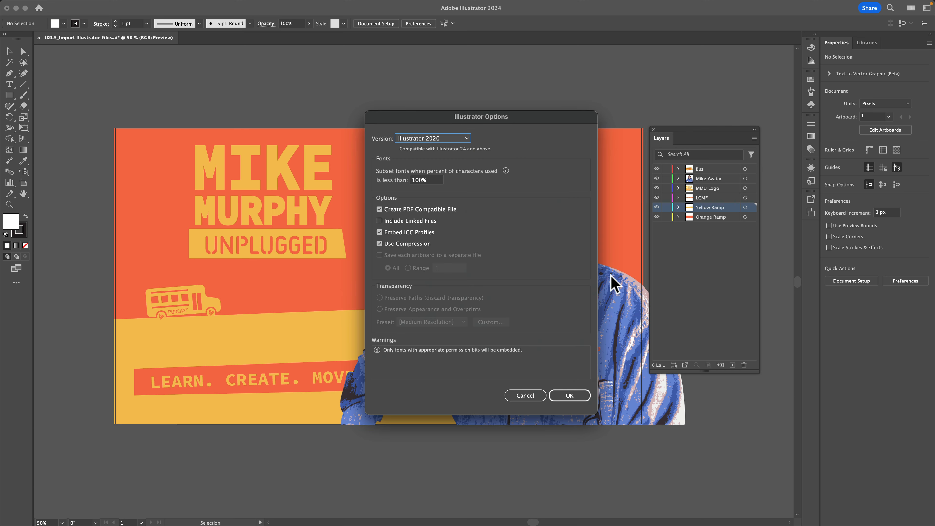
pyautogui.click(575, 397)
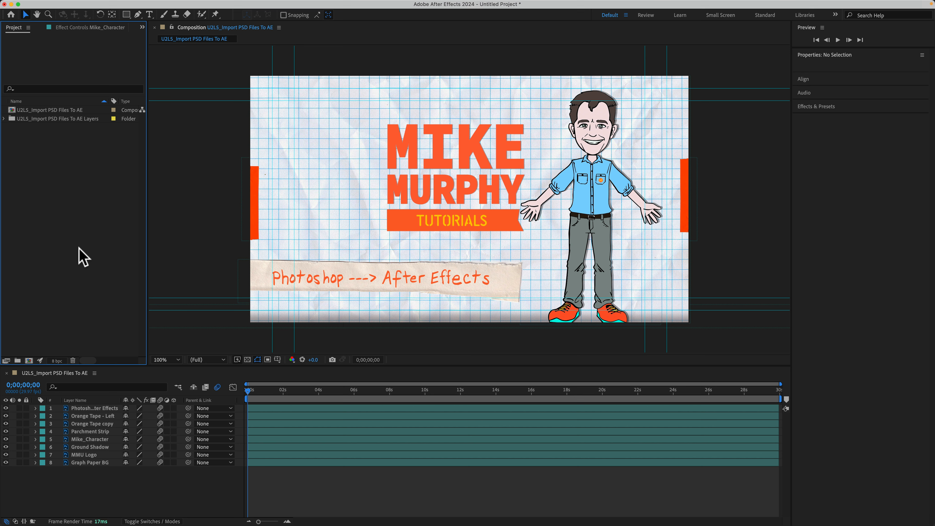
# - Switch to After Effects and import Import Illustrator To AE.ai from the Desktop as a Composition
pyautogui.doubleClick(55, 175)
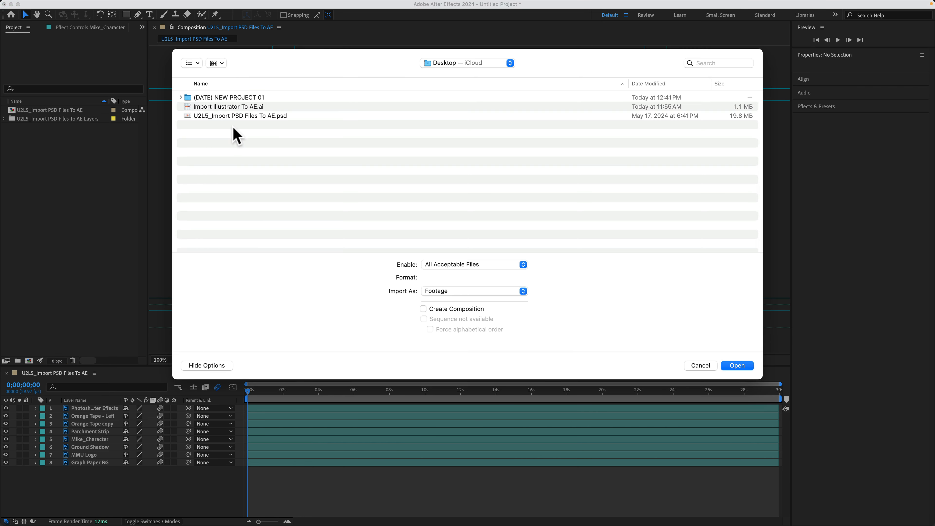
pyautogui.click(711, 365)
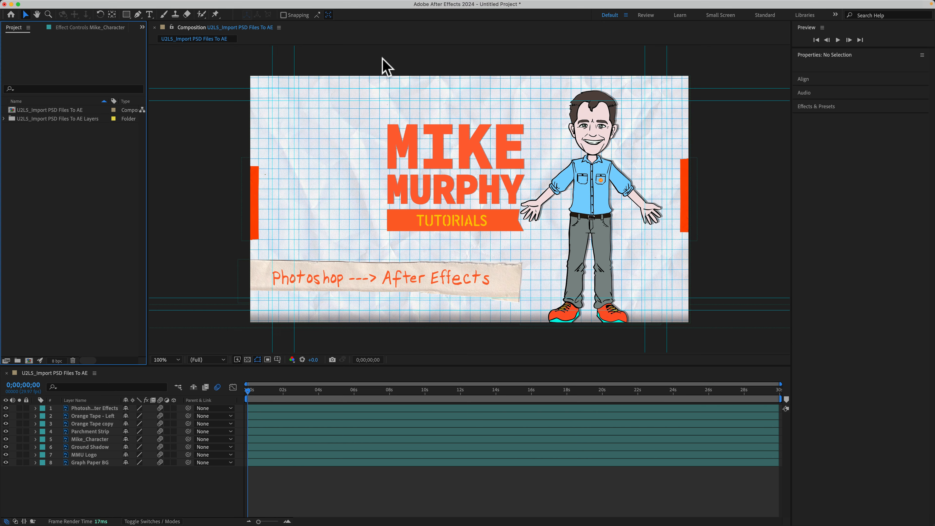
pyautogui.click(76, 4)
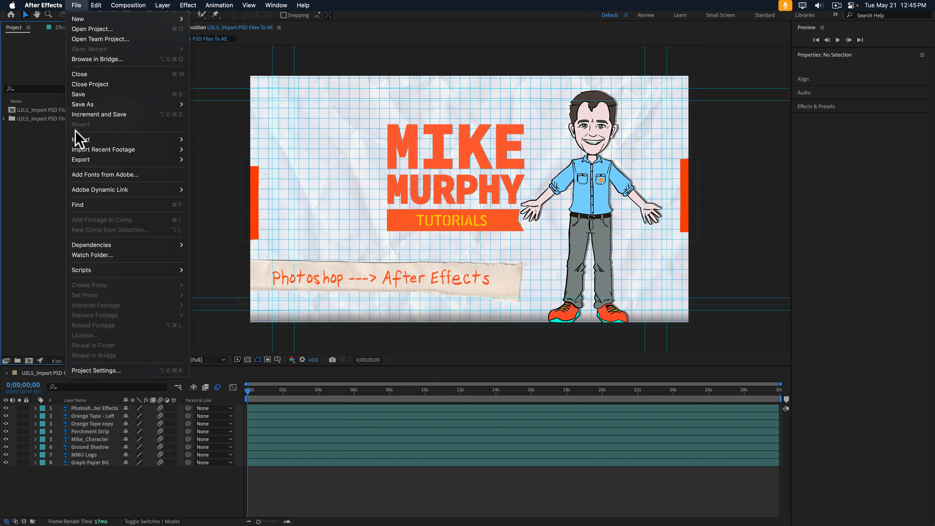
pyautogui.moveTo(86, 139)
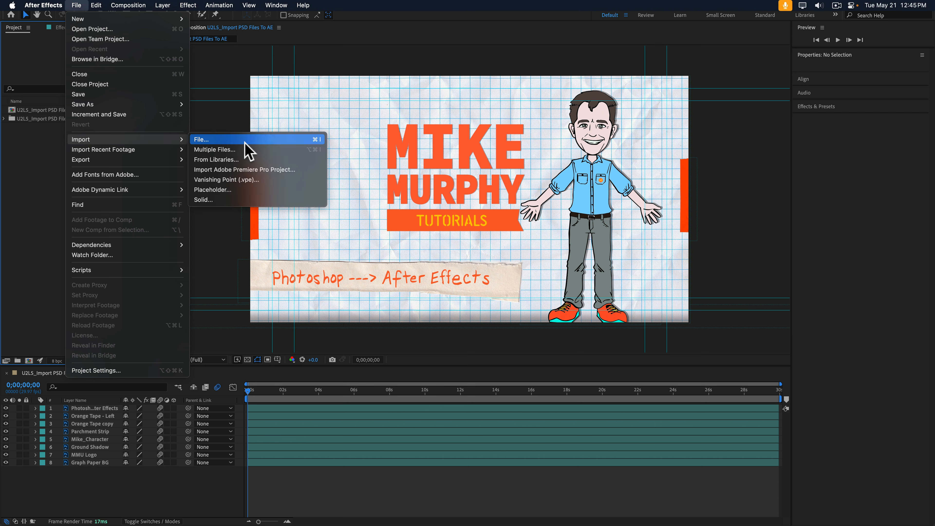
pyautogui.press('super')
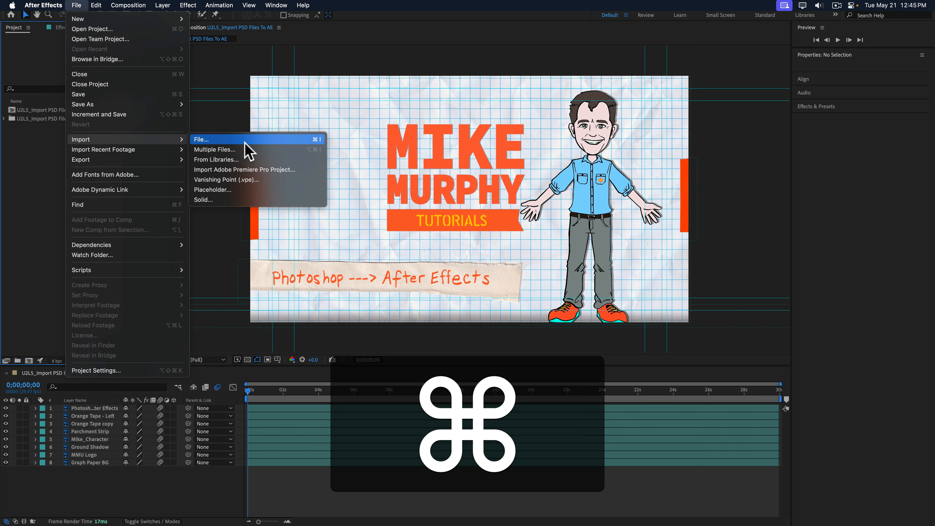
pyautogui.press('super+i')
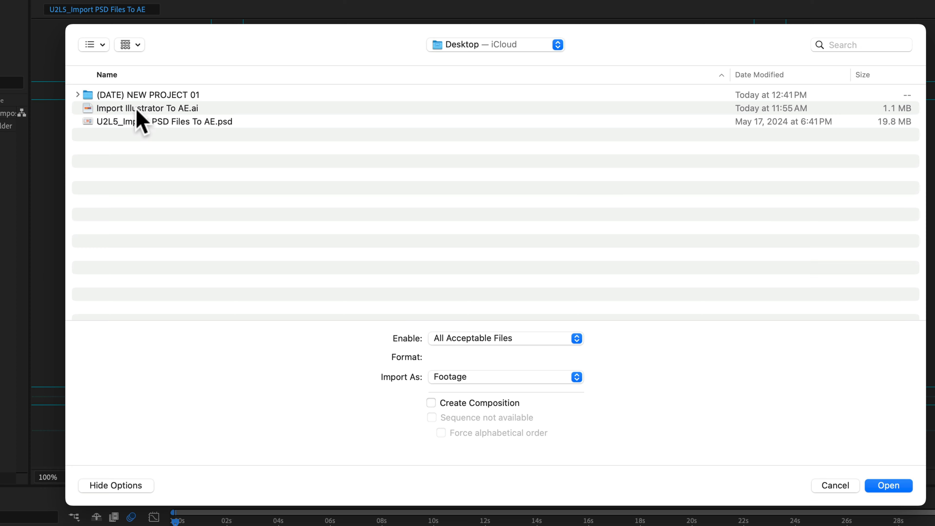
pyautogui.click(138, 108)
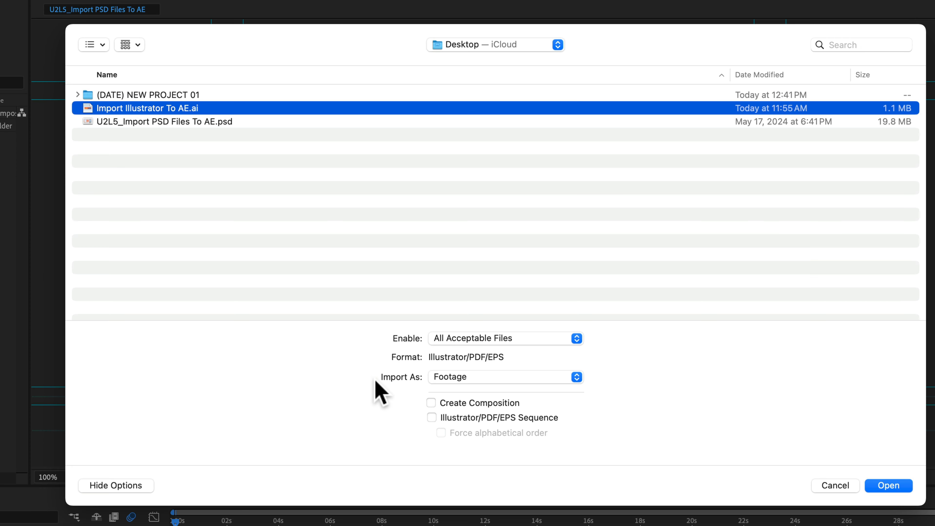
pyautogui.click(573, 375)
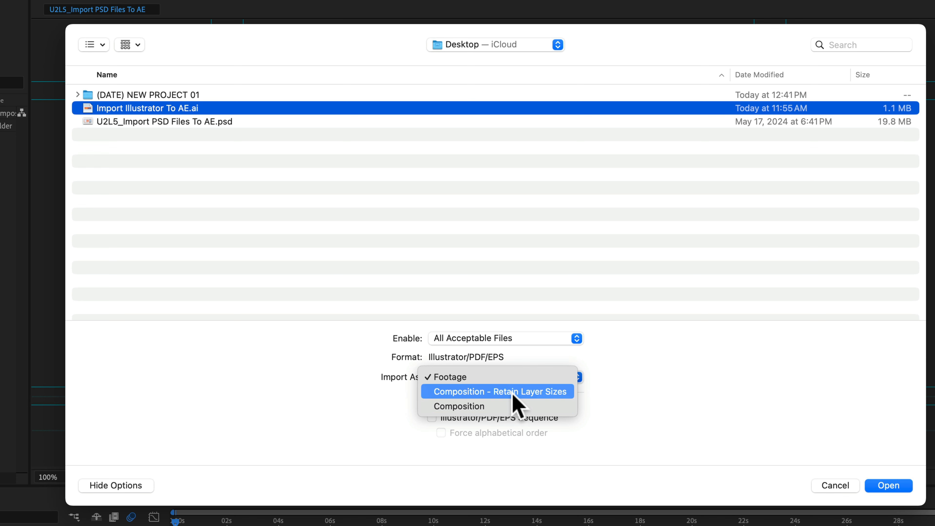
pyautogui.click(510, 409)
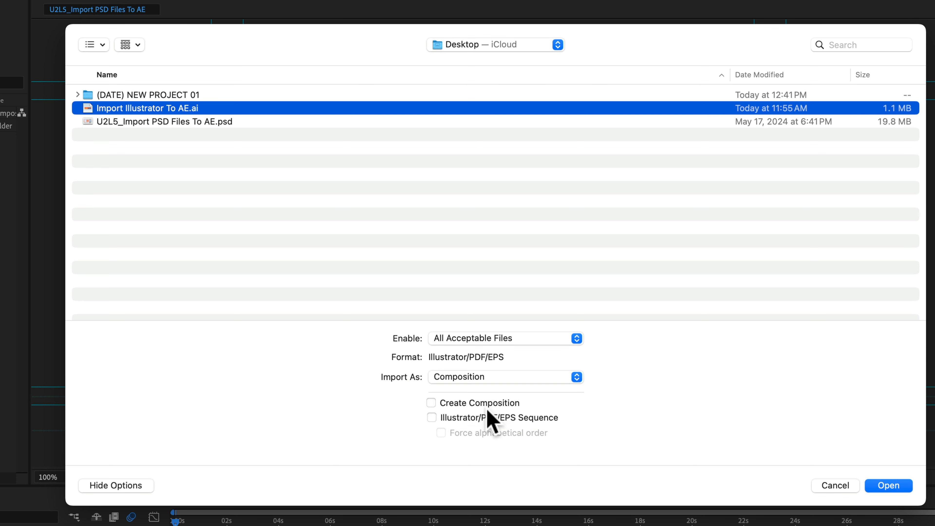
pyautogui.click(886, 484)
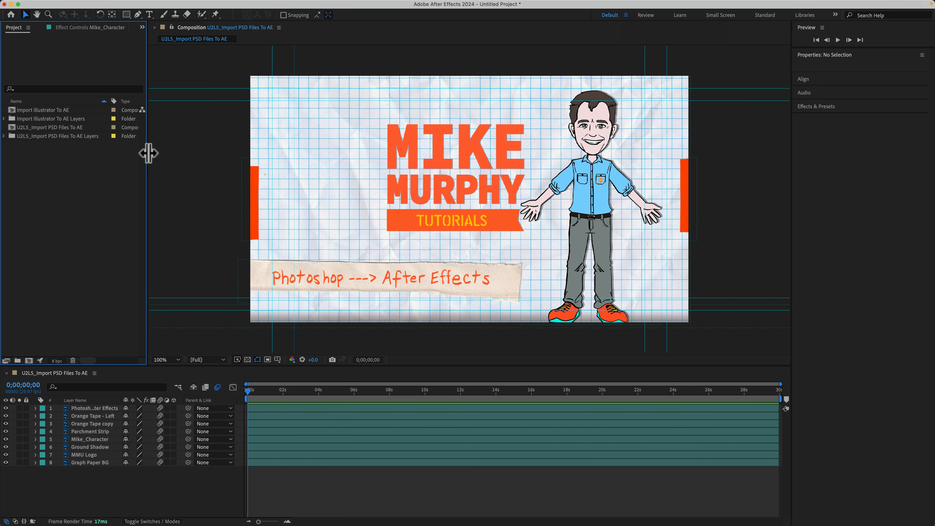
# - Expand the Import Illustrator To AE Layers folder and examine each imported layer's footage item in a widened project list
pyautogui.moveTo(149, 153); pyautogui.dragTo(195, 151)
pyautogui.click(59, 112)
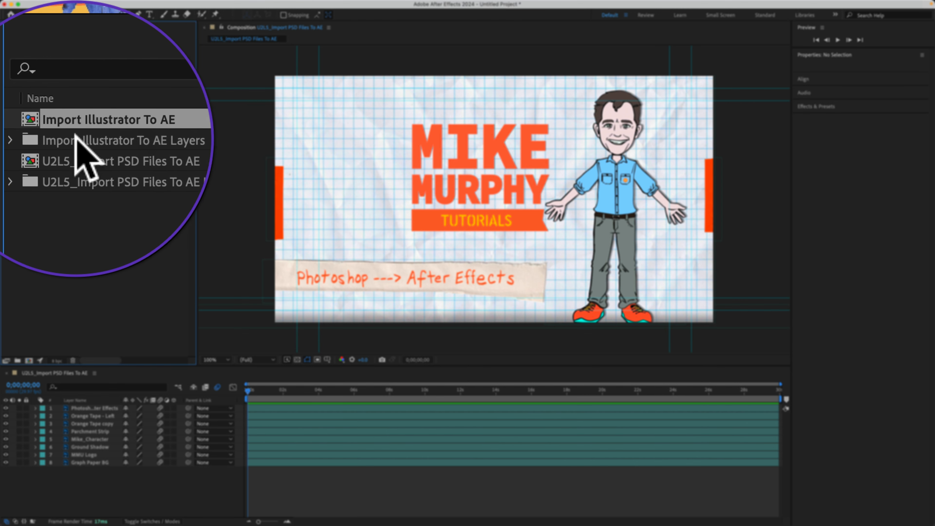
pyautogui.click(11, 137)
pyautogui.click(10, 138)
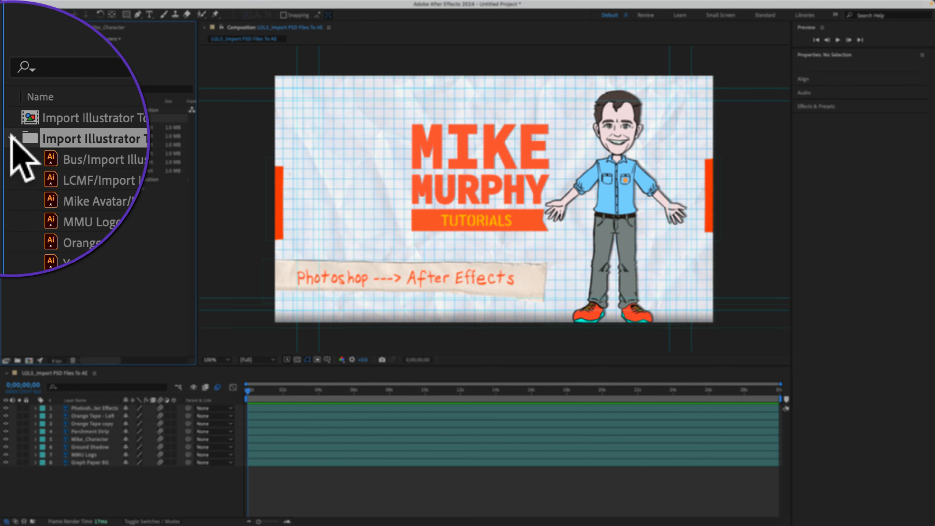
pyautogui.click(98, 123)
pyautogui.click(103, 139)
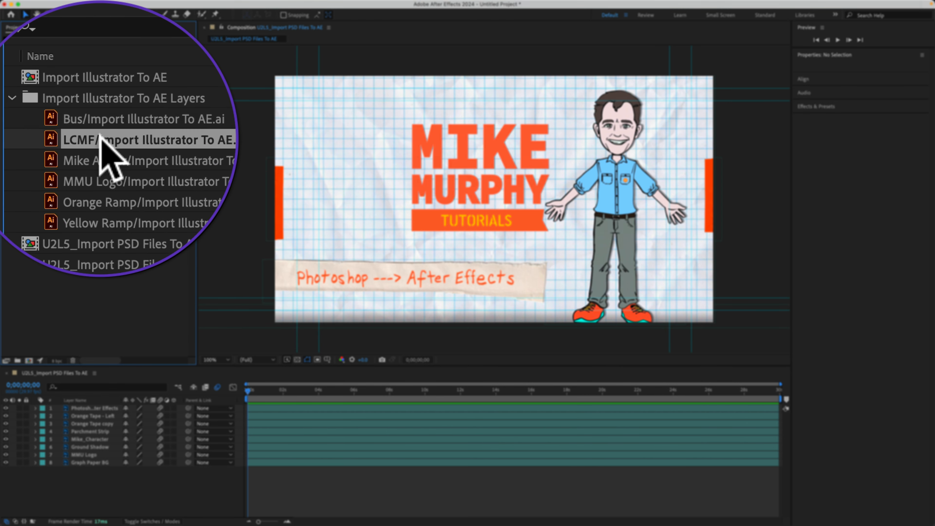
pyautogui.click(108, 160)
pyautogui.click(115, 181)
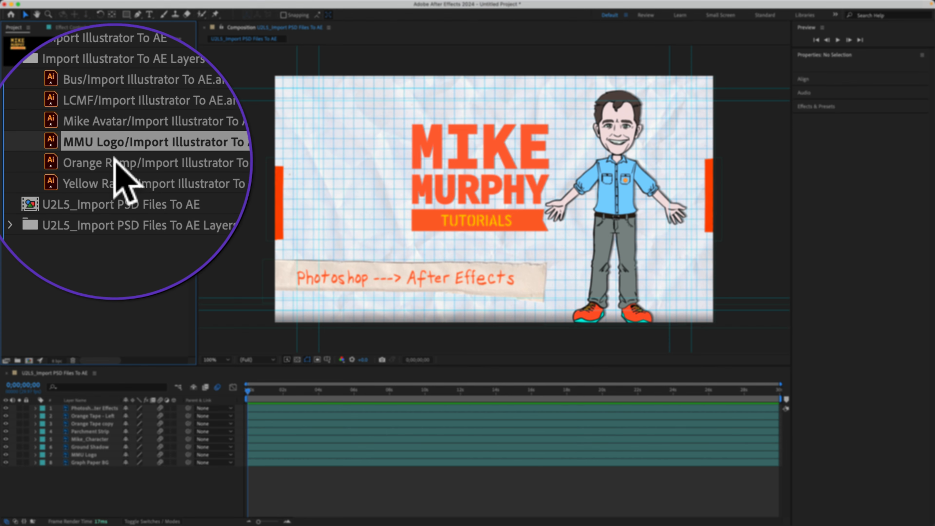
pyautogui.click(117, 165)
pyautogui.click(119, 169)
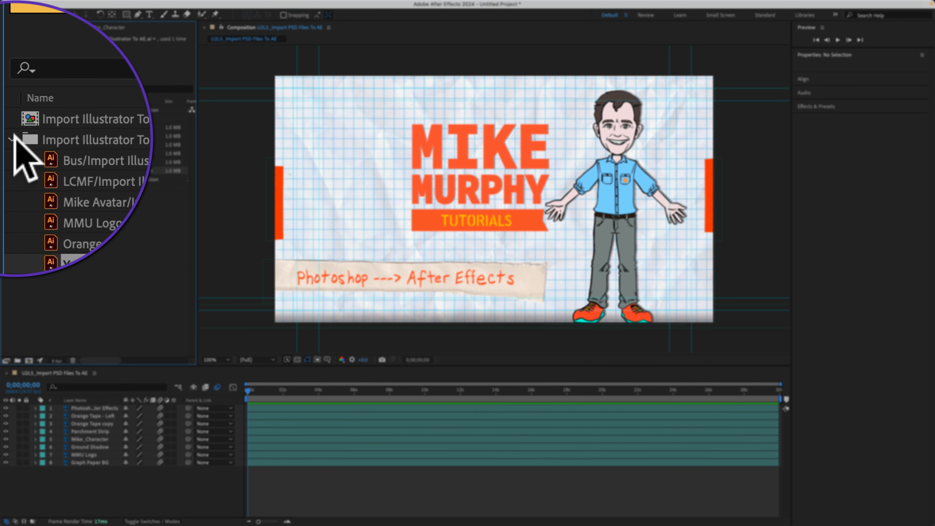
# - Collapse the imported layers folder, open the Import Illustrator To AE composition and check the Orange Ramp layer's visibility
pyautogui.click(13, 136)
pyautogui.click(103, 135)
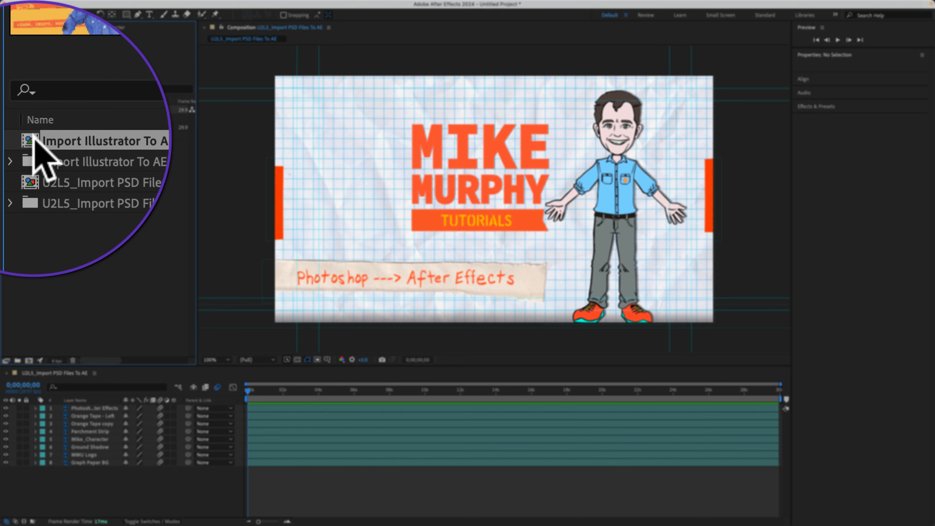
pyautogui.doubleClick(36, 140)
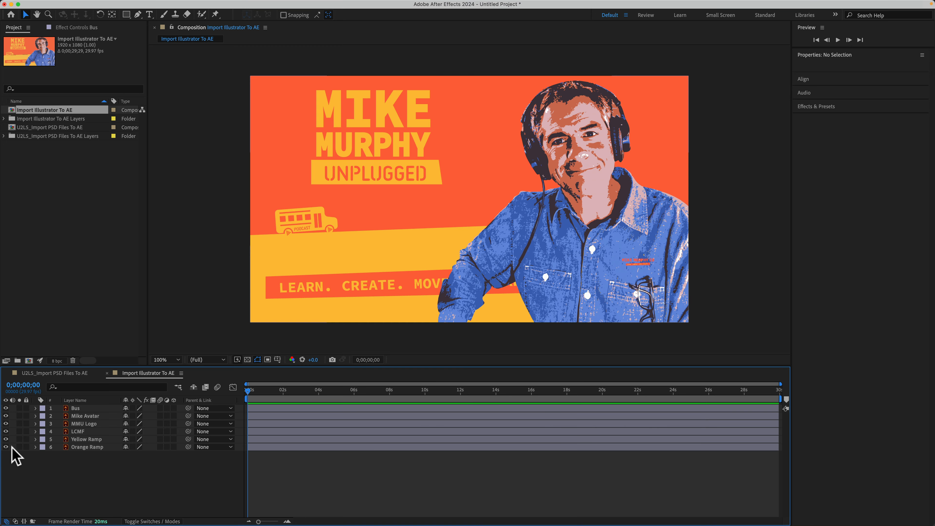
pyautogui.moveTo(5, 447)
pyautogui.mouseDown()
pyautogui.moveTo(6, 407)
pyautogui.moveTo(6, 448)
pyautogui.mouseUp()
pyautogui.press('super+i')
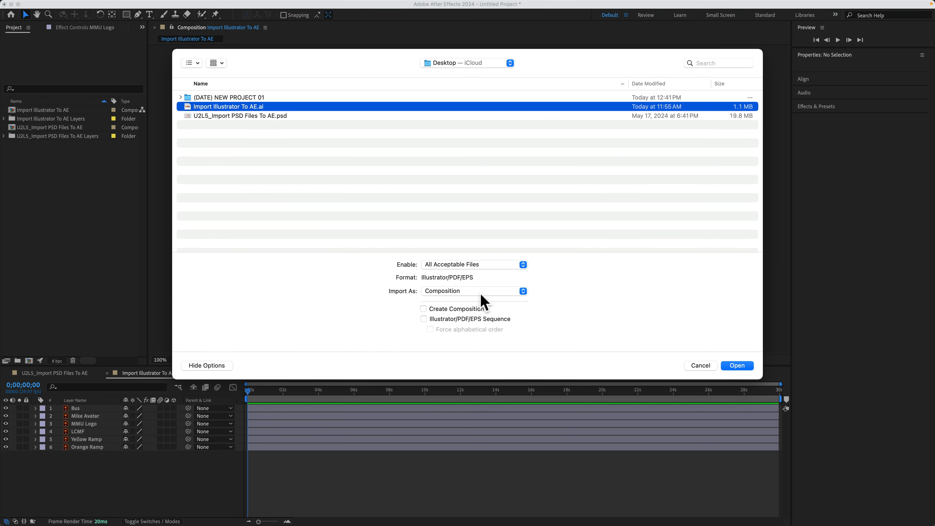
pyautogui.click(488, 294)
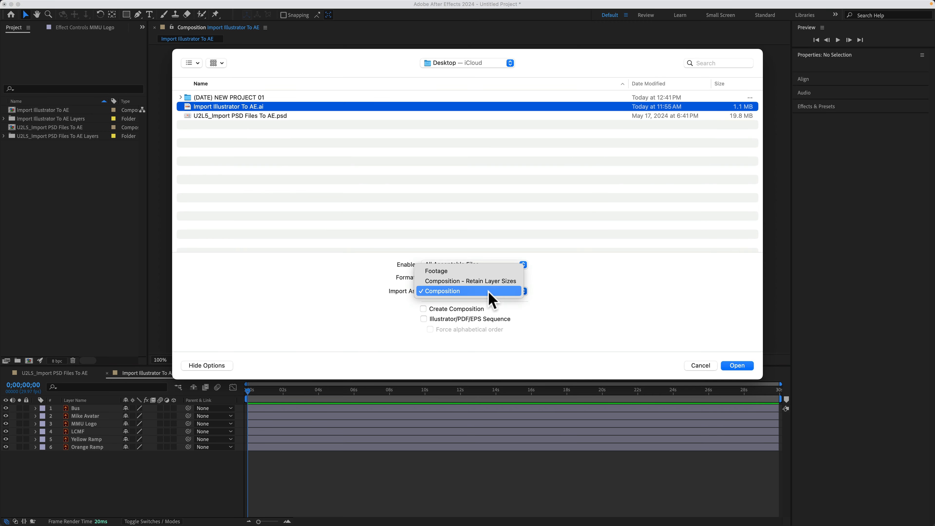
pyautogui.click(503, 280)
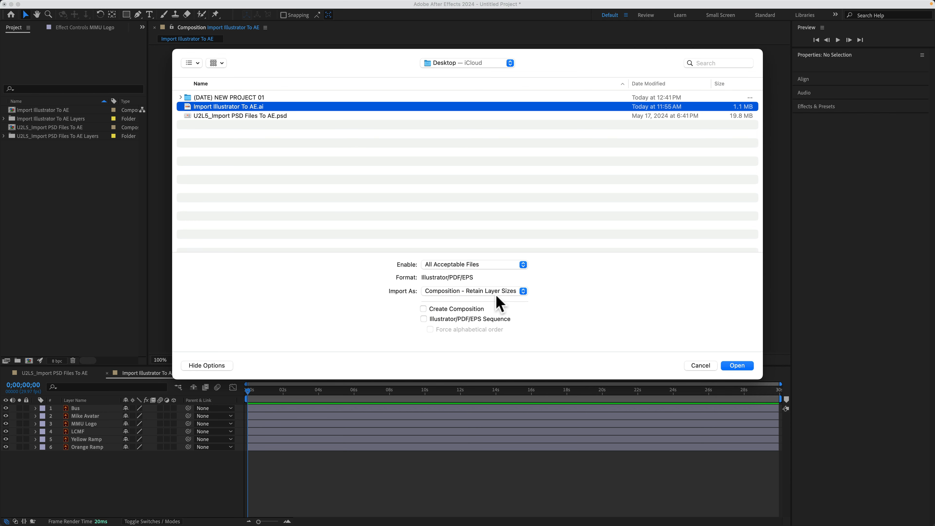
pyautogui.click(701, 366)
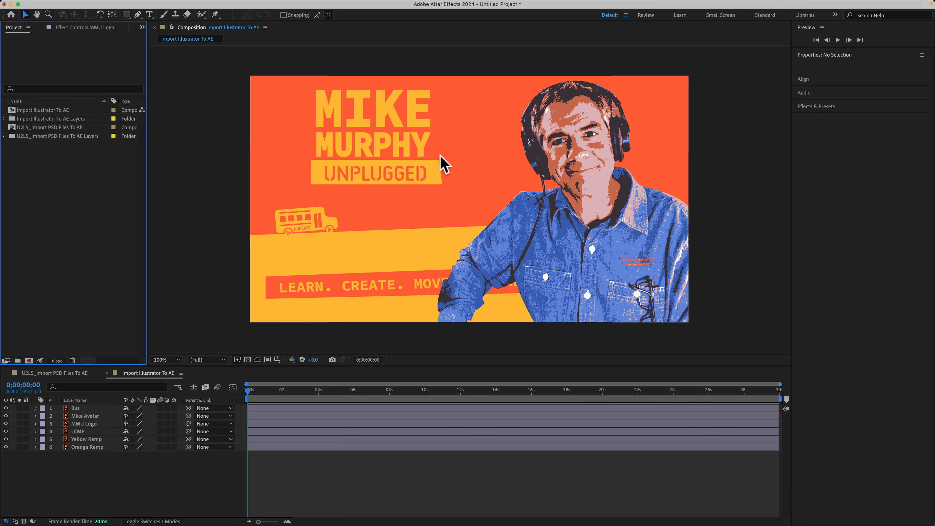
# - Select all layers of the Import Illustrator To AE composition and change their label colour to teal
pyautogui.click(104, 492)
pyautogui.press('super+a')
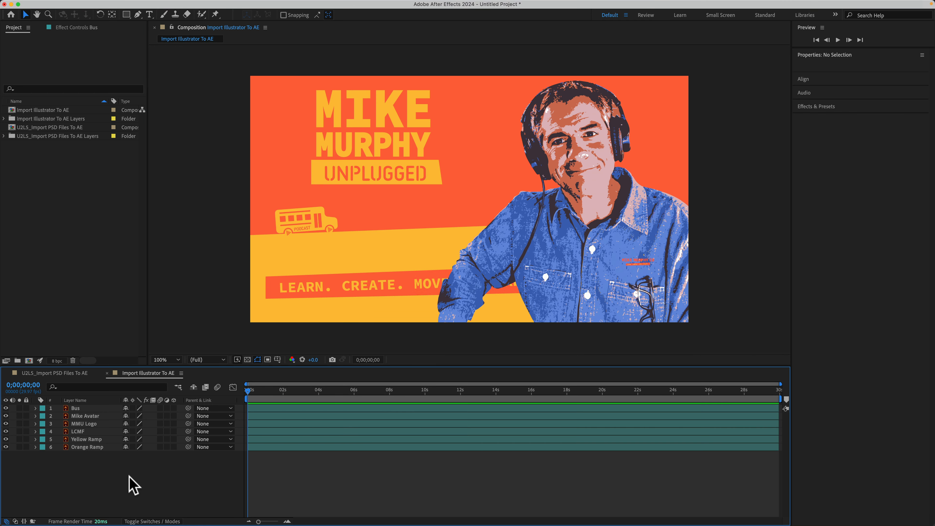
# - Select the Bus layer and compare its bounds with the composition's width and height in the Composition Settings
pyautogui.click(77, 408)
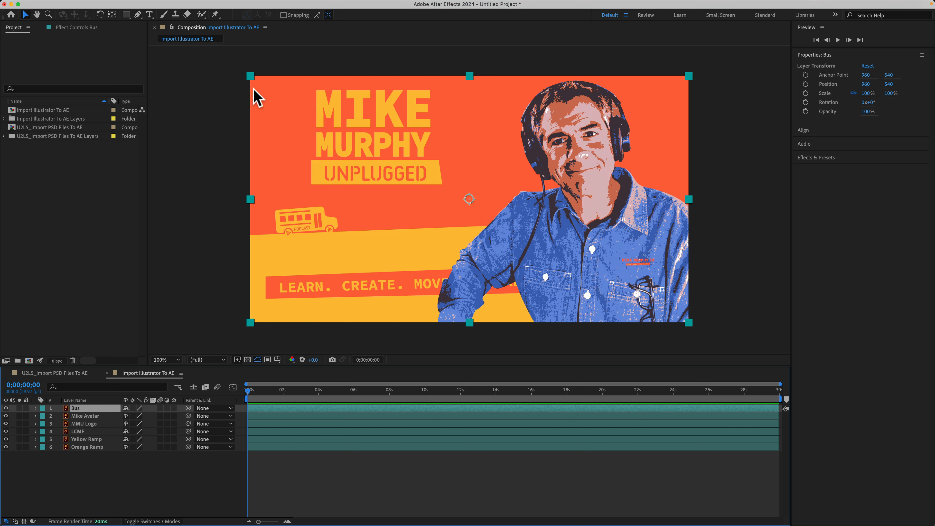
pyautogui.press('super+k')
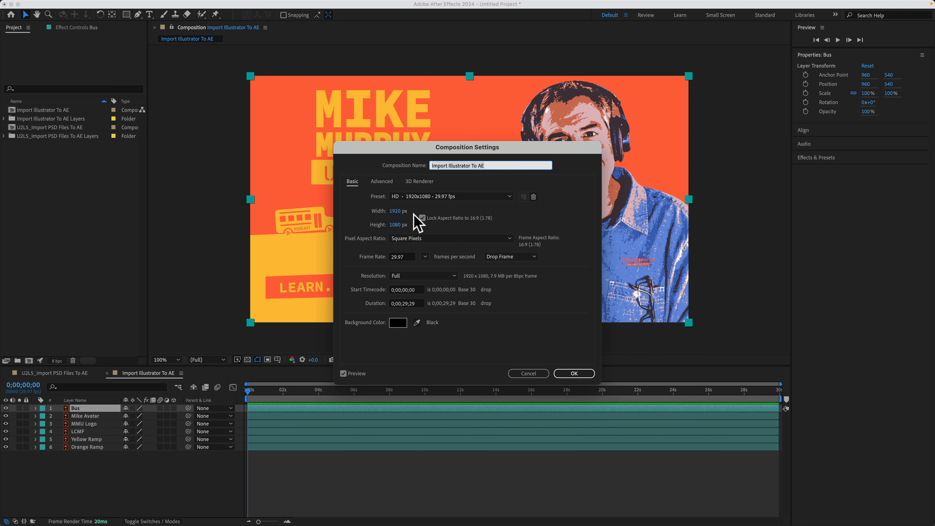
pyautogui.click(528, 373)
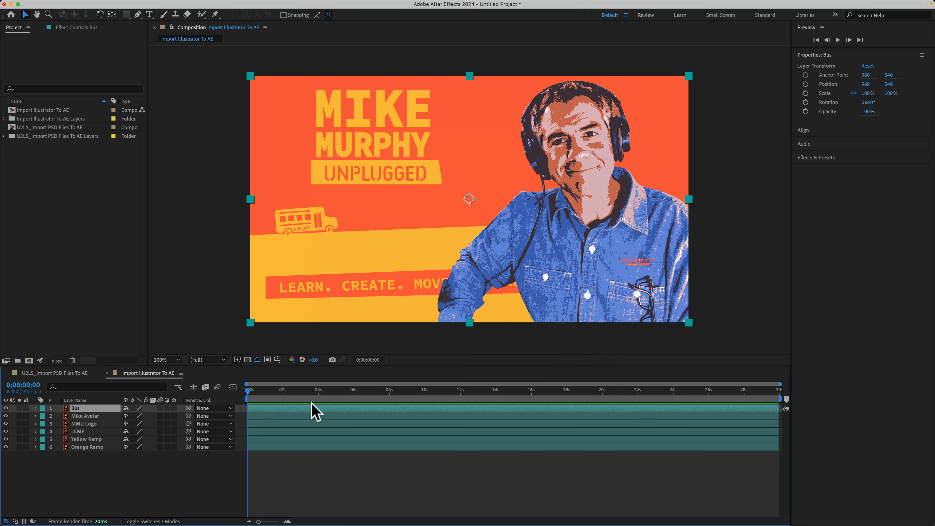
# - Select each layer below Bus in turn, down to Orange Ramp, and examine its bounds in the Import Illustrator To AE composition
pyautogui.click(87, 416)
pyautogui.click(92, 425)
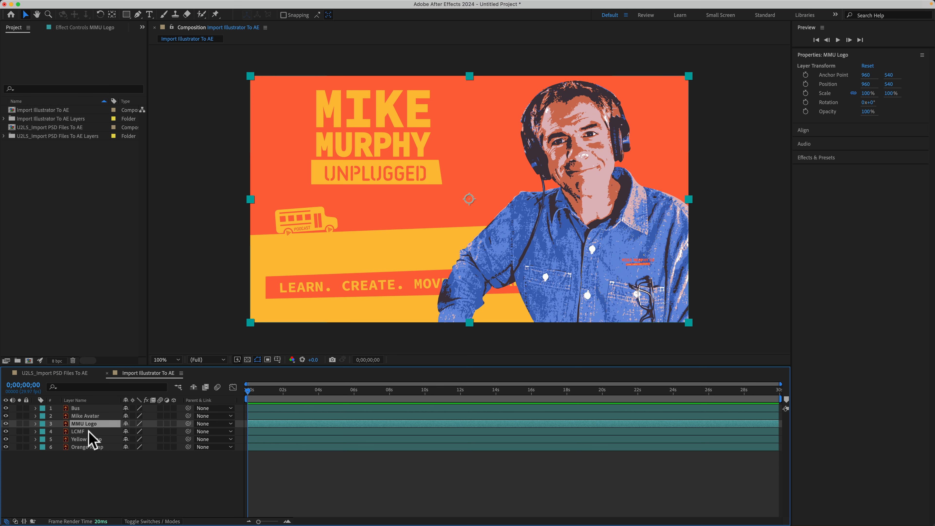
pyautogui.click(91, 431)
pyautogui.click(89, 439)
pyautogui.click(90, 447)
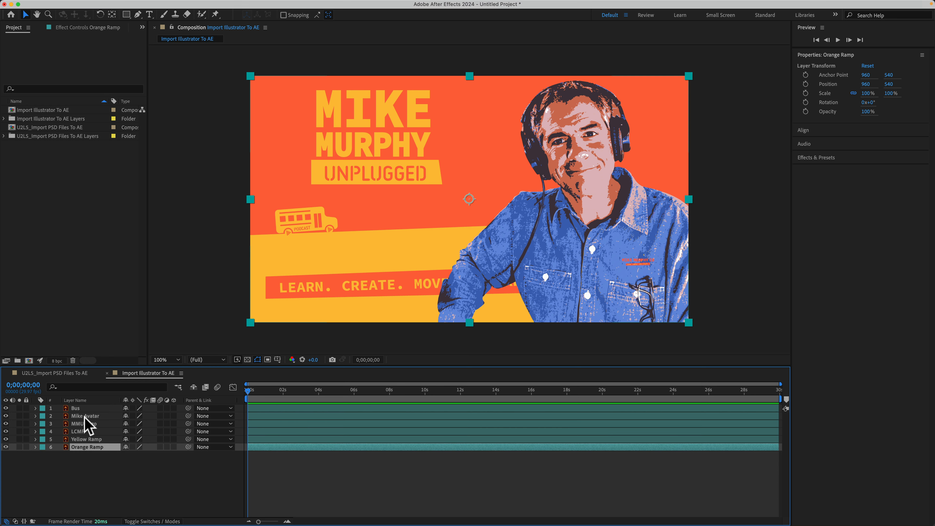
# - Open the U2L5_Import PSD Files To AE composition and examine each layer's bounds, from the text layer down to Graph Paper BG
pyautogui.click(65, 374)
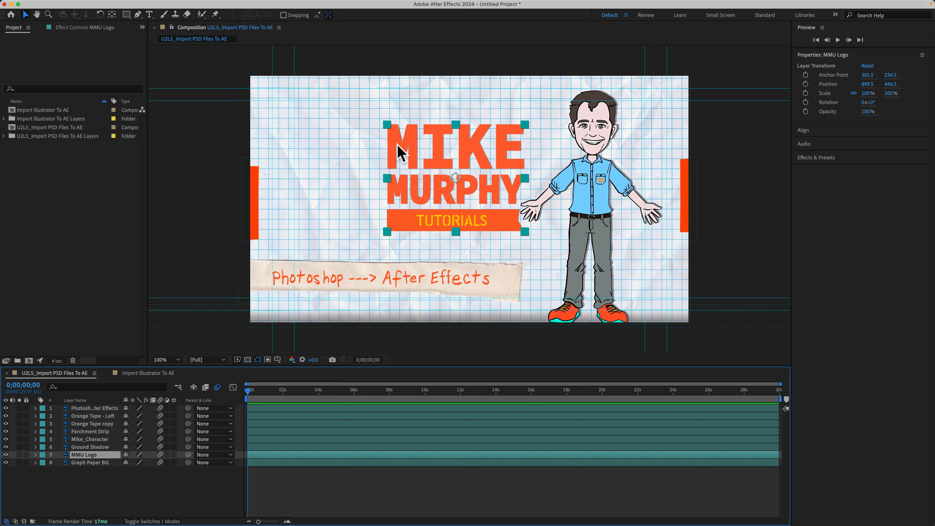
pyautogui.click(90, 408)
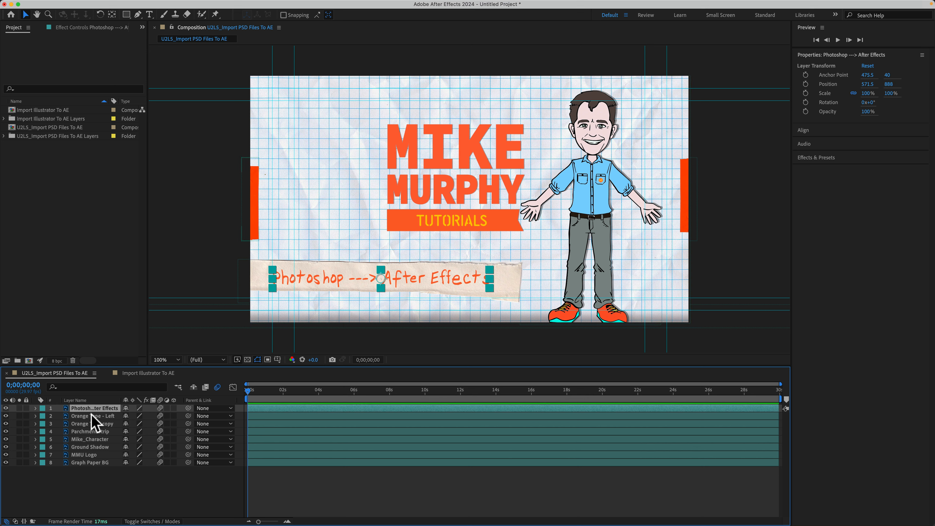
pyautogui.click(93, 417)
pyautogui.click(91, 424)
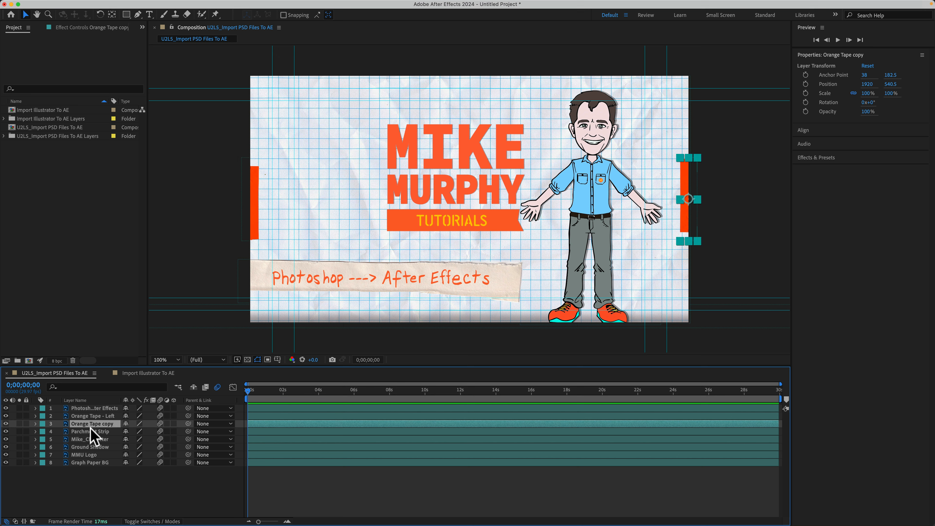
pyautogui.click(89, 432)
pyautogui.click(91, 440)
pyautogui.click(91, 446)
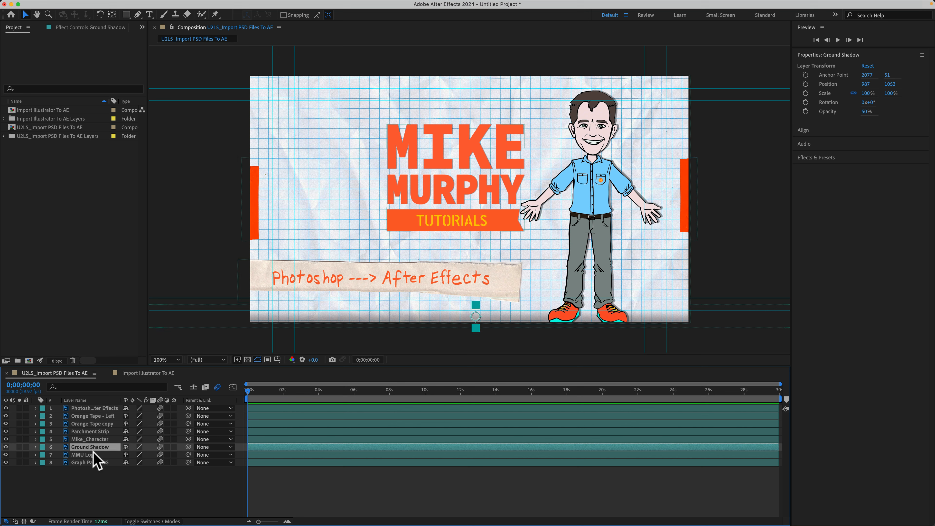
pyautogui.click(92, 455)
pyautogui.click(93, 463)
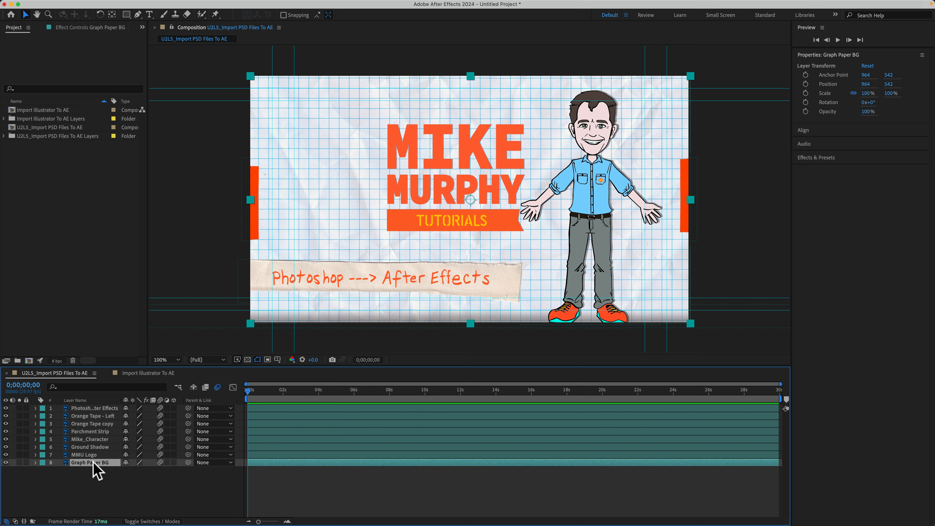
# - Import Import Illustrator To AE.ai again as Composition - Retain Layer Sizes
pyautogui.doubleClick(43, 189)
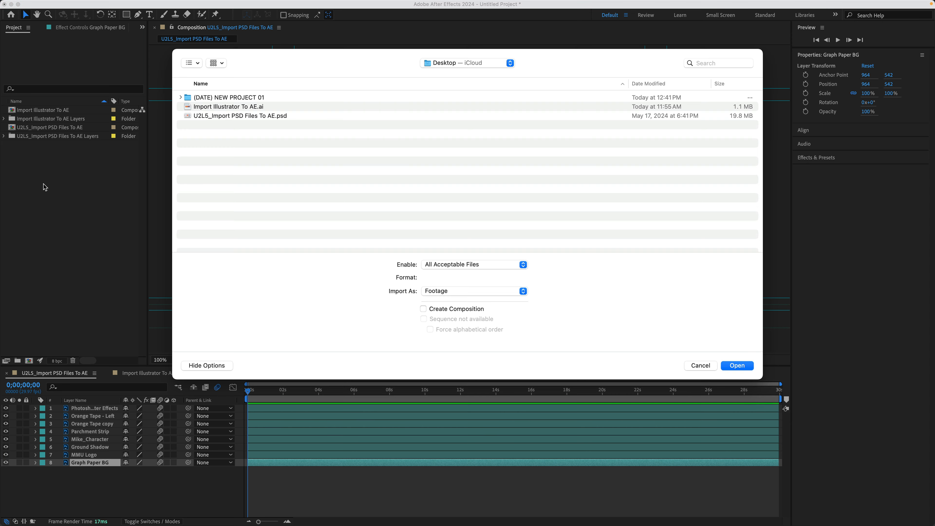
pyautogui.click(226, 107)
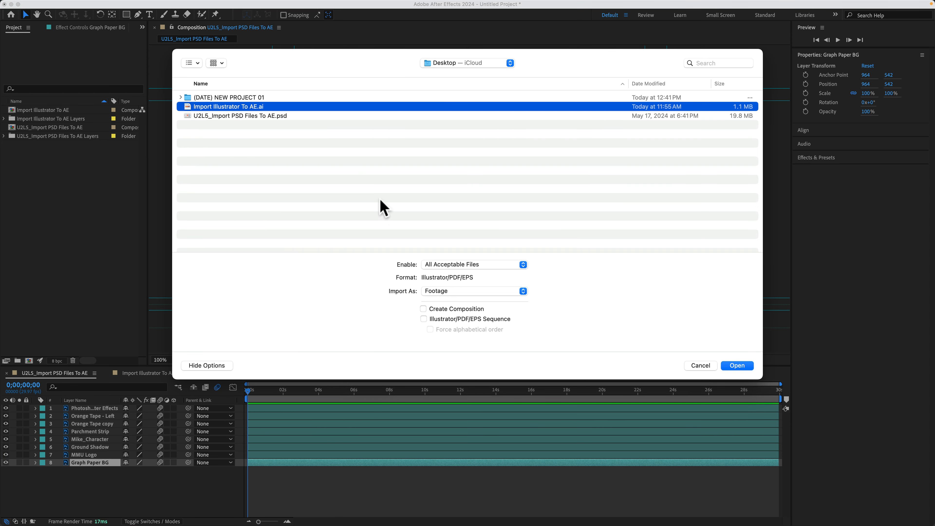
pyautogui.click(442, 292)
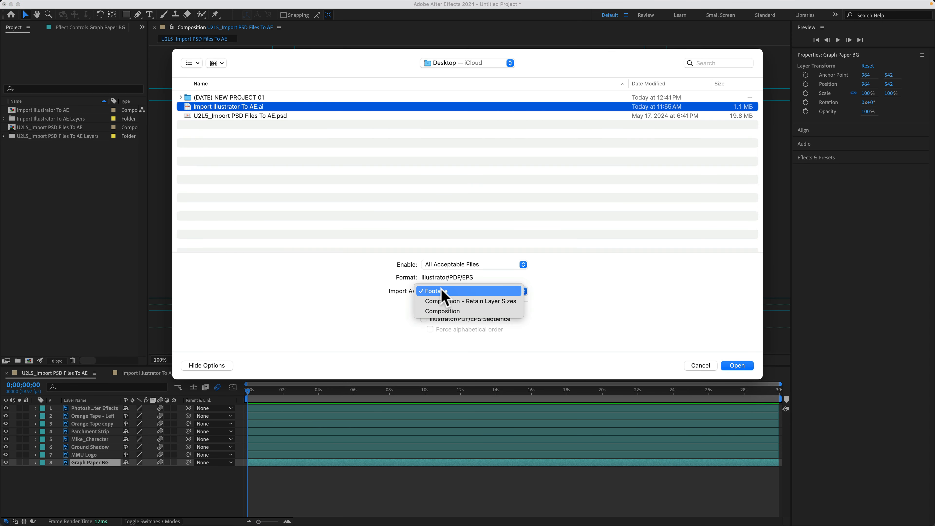
pyautogui.click(517, 302)
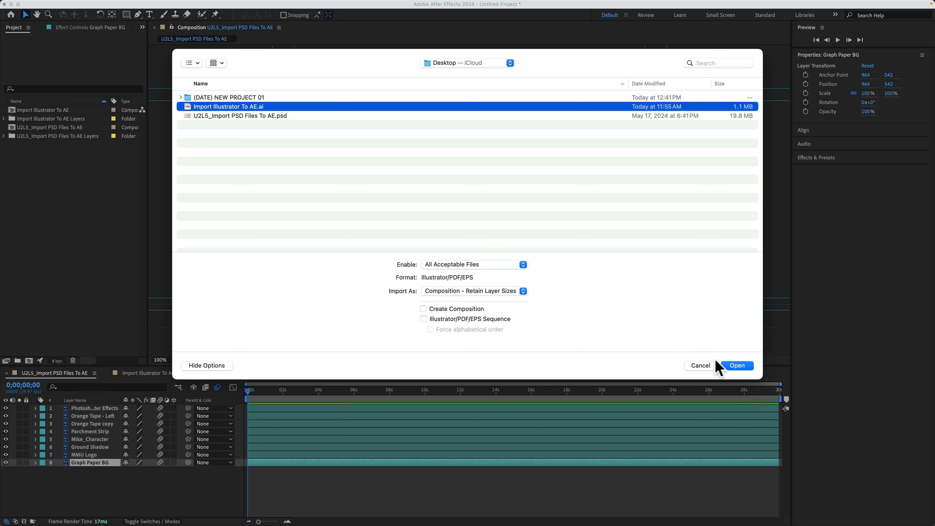
pyautogui.click(737, 366)
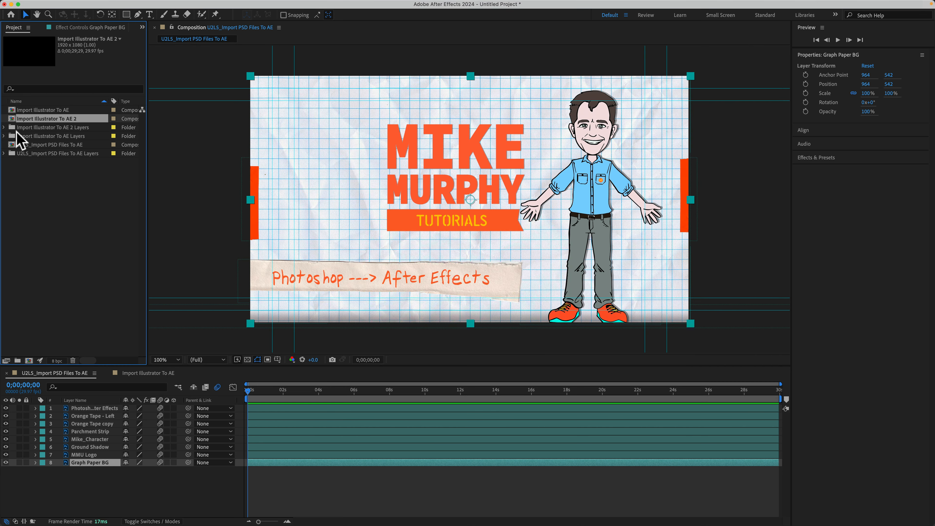
# - Open the Import Illustrator To AE 2 composition and examine the bounds of its top three layers
pyautogui.doubleClick(11, 119)
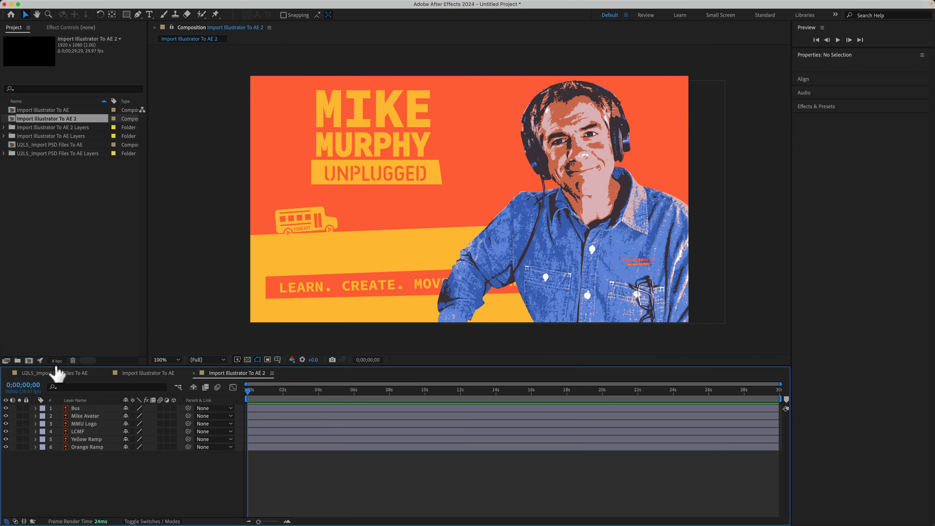
pyautogui.click(87, 409)
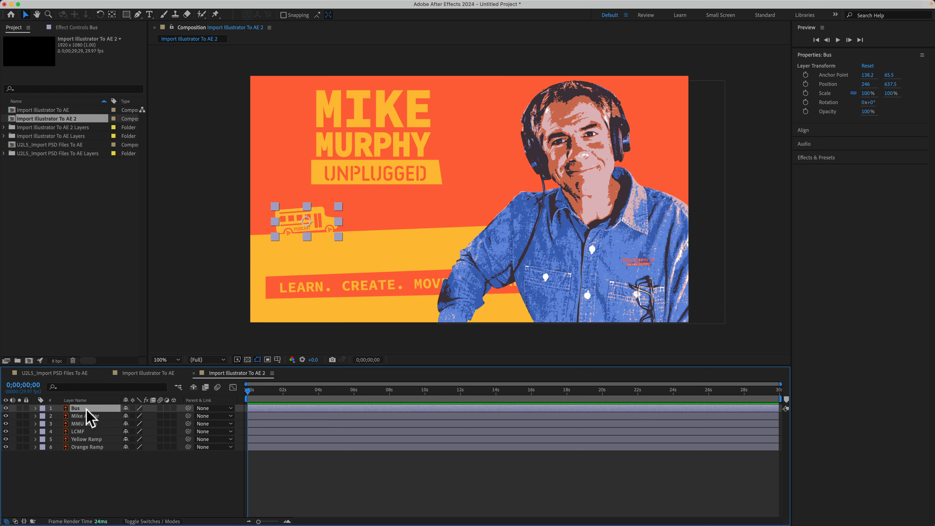
pyautogui.click(92, 416)
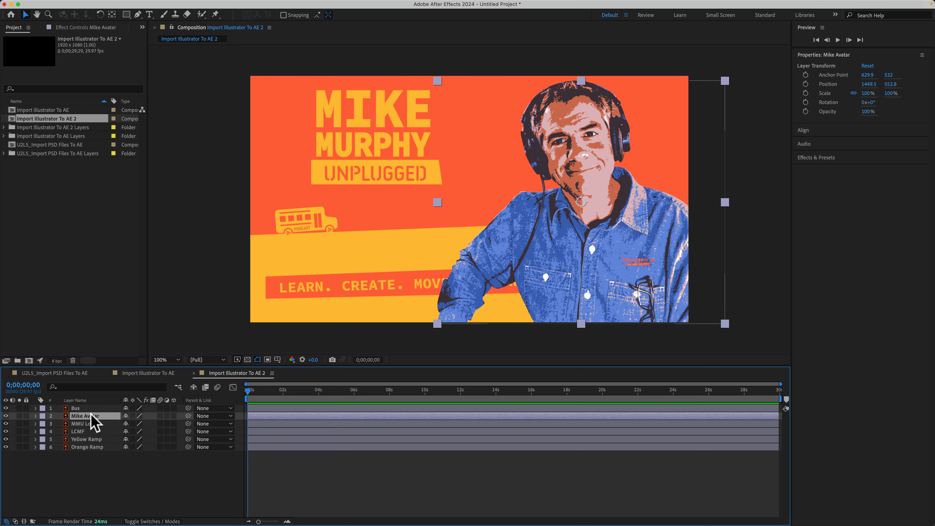
pyautogui.click(88, 425)
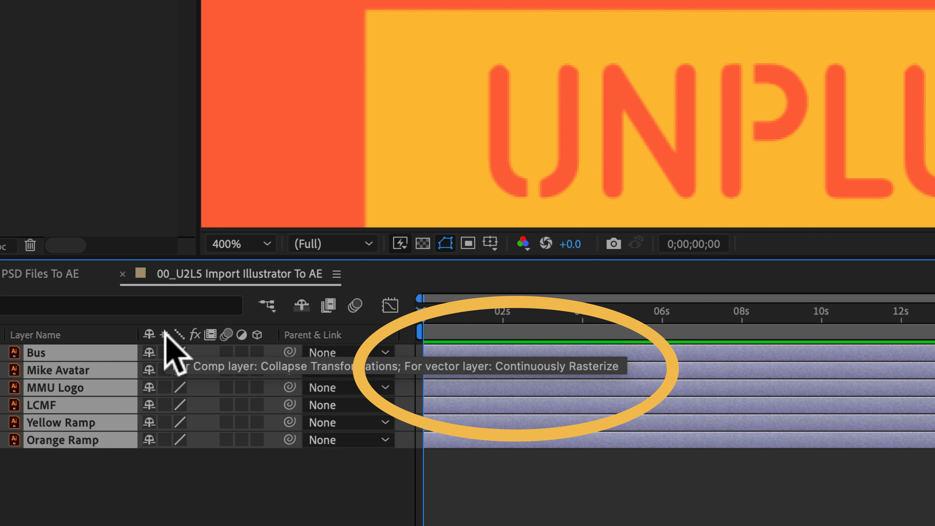
# - Check that the Switches column is shown and enable Continuously Rasterize for all selected Illustrator layers
pyautogui.rightClick(126, 335)
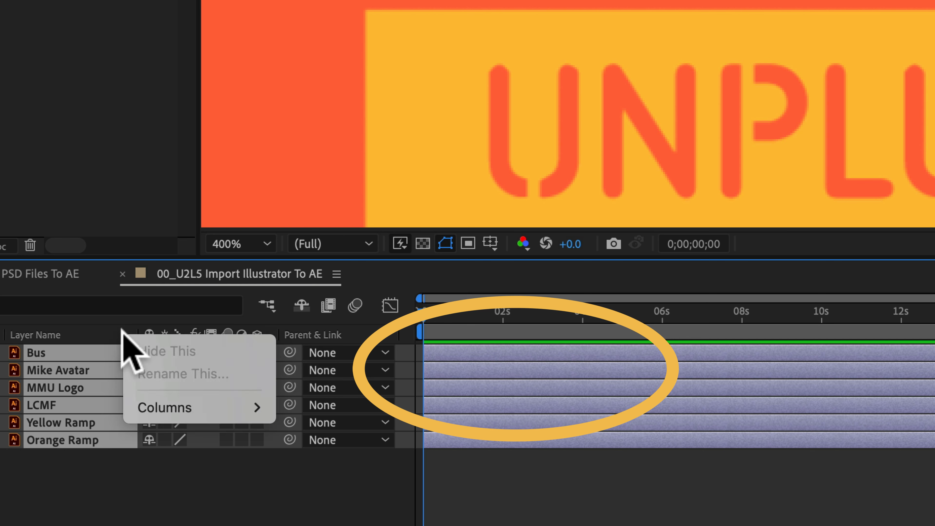
pyautogui.moveTo(169, 405)
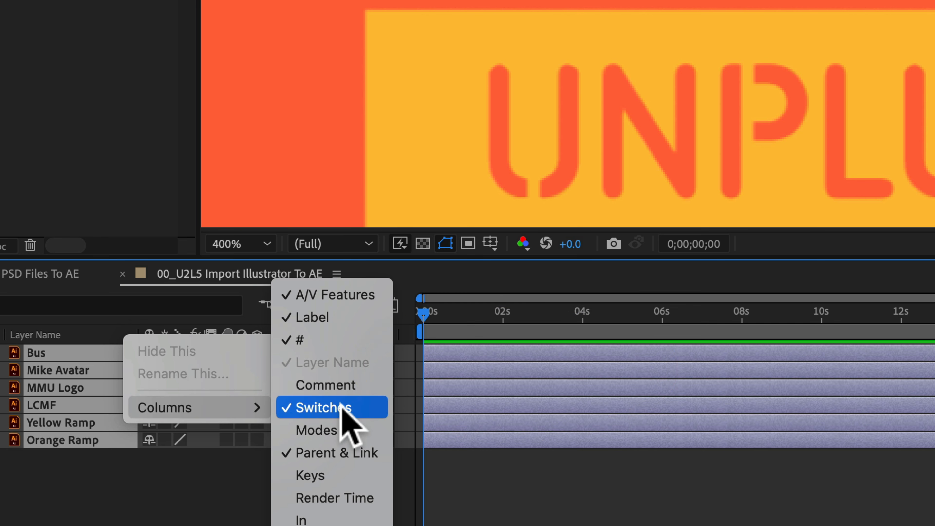
pyautogui.click(167, 518)
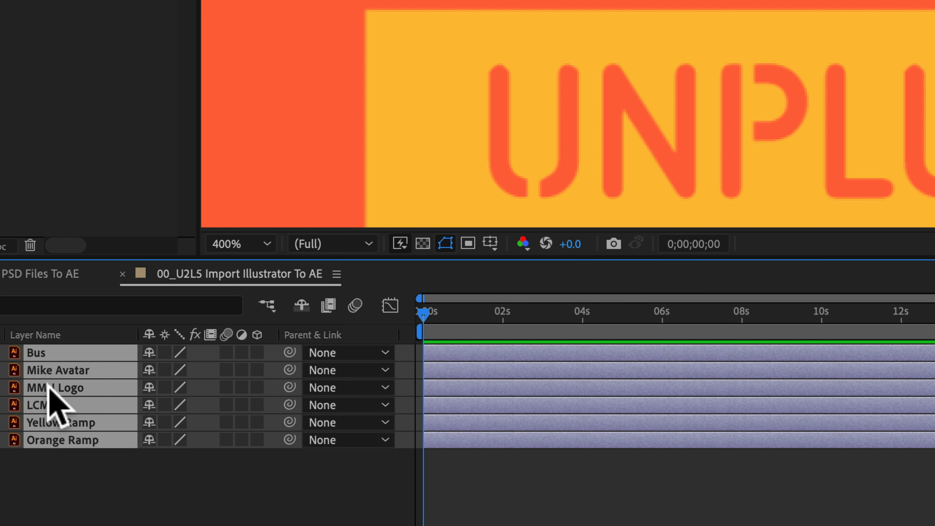
pyautogui.click(165, 355)
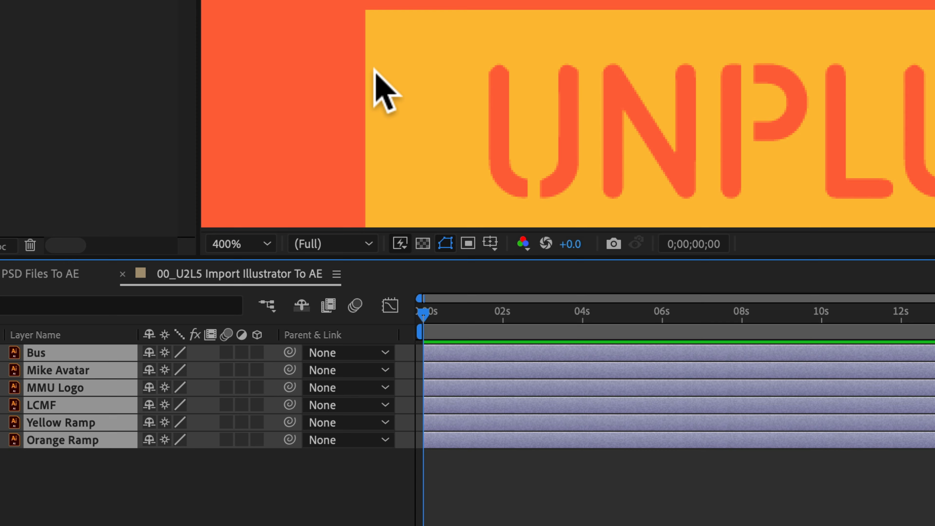
# - In the 00_U2L5 Import PSD Files To AE composition, convert the Photoshop ---> After Effects layer to editable text and open it for editing
pyautogui.click(52, 274)
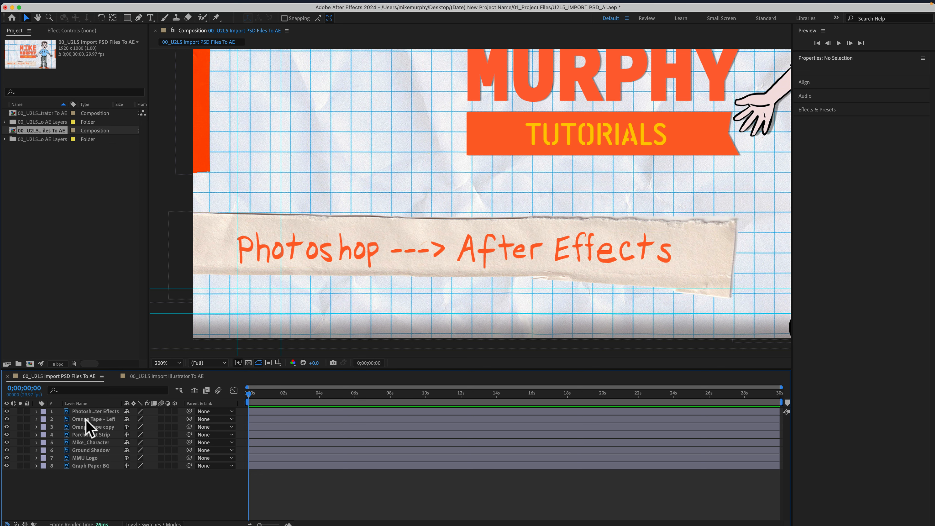
pyautogui.click(87, 411)
pyautogui.rightClick(87, 411)
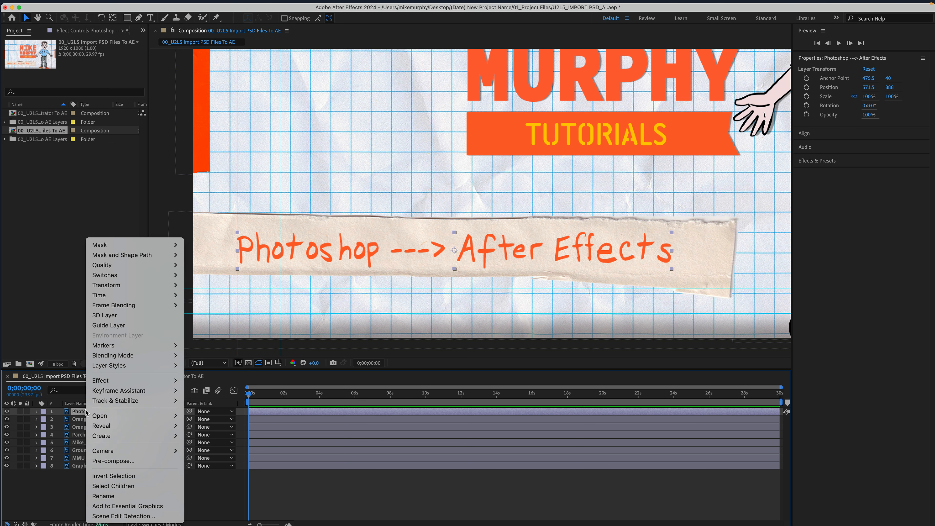
pyautogui.moveTo(101, 436)
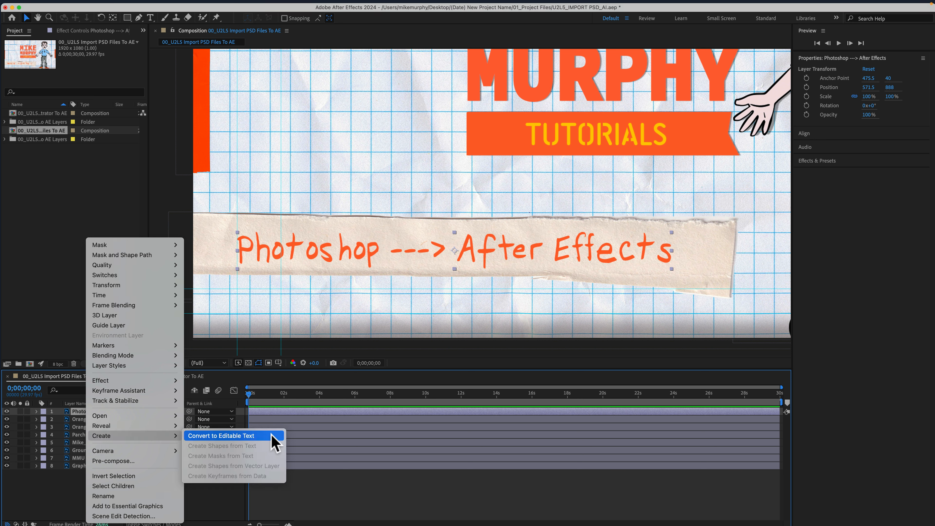
pyautogui.click(221, 436)
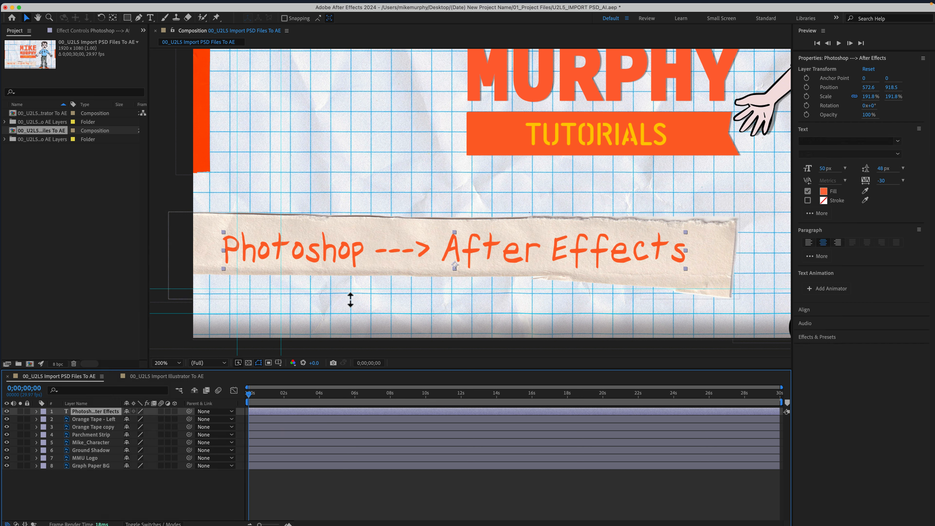
pyautogui.doubleClick(361, 251)
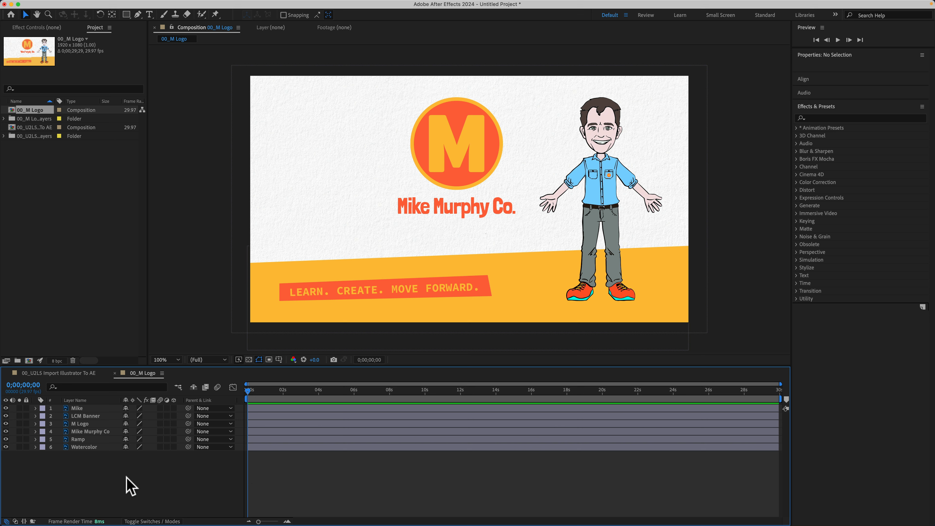
pyautogui.moveTo(127, 480); pyautogui.dragTo(84, 408)
pyautogui.click(69, 470)
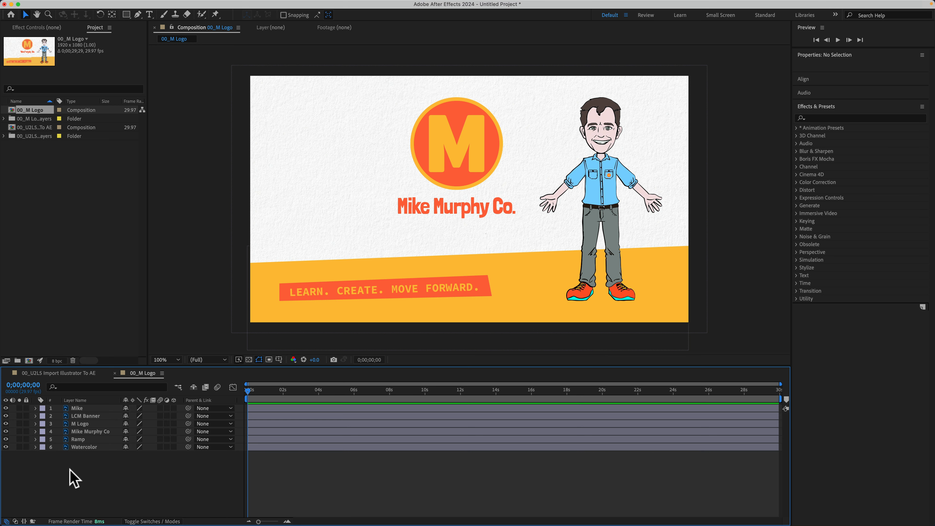